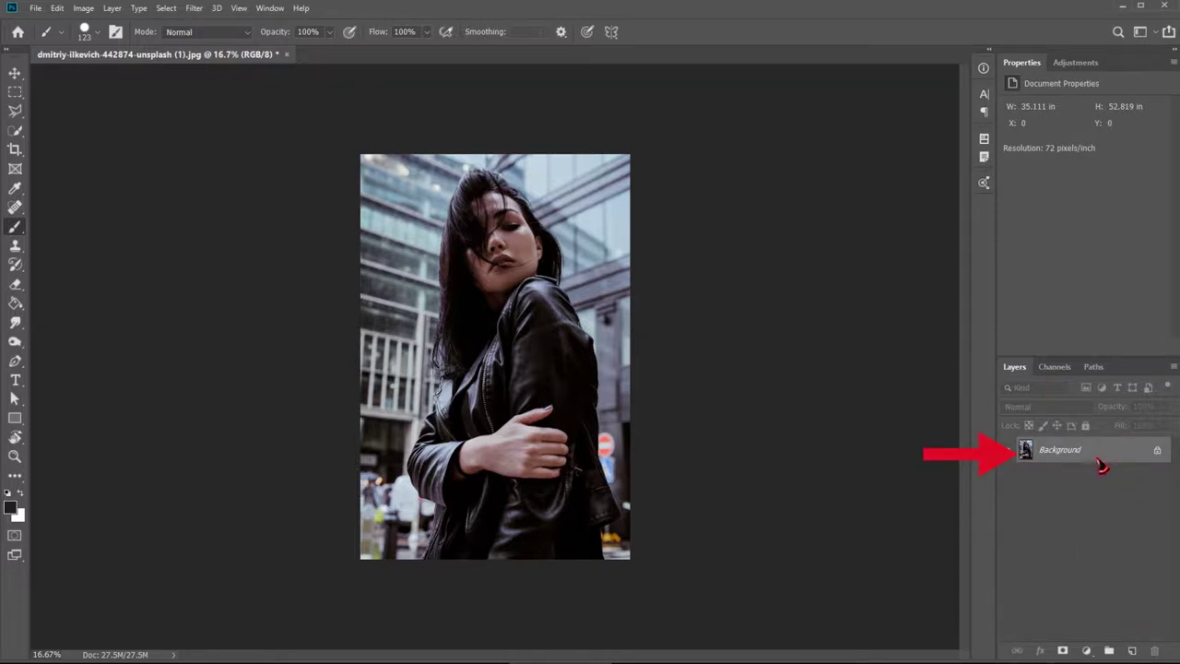
# - Duplicate the Background layer as a new layer named 'Image'
pyautogui.rightClick(1099, 460)
pyautogui.click(1119, 487)
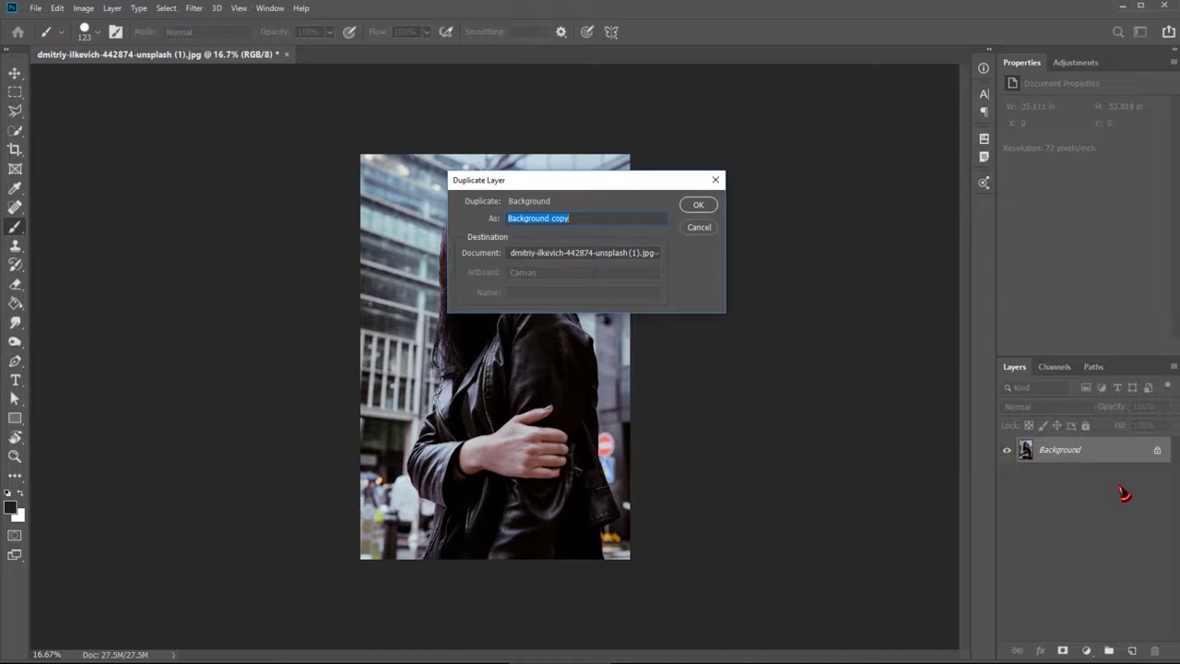
pyautogui.press('BackSpace')
pyautogui.write('Image')
pyautogui.press('Return')
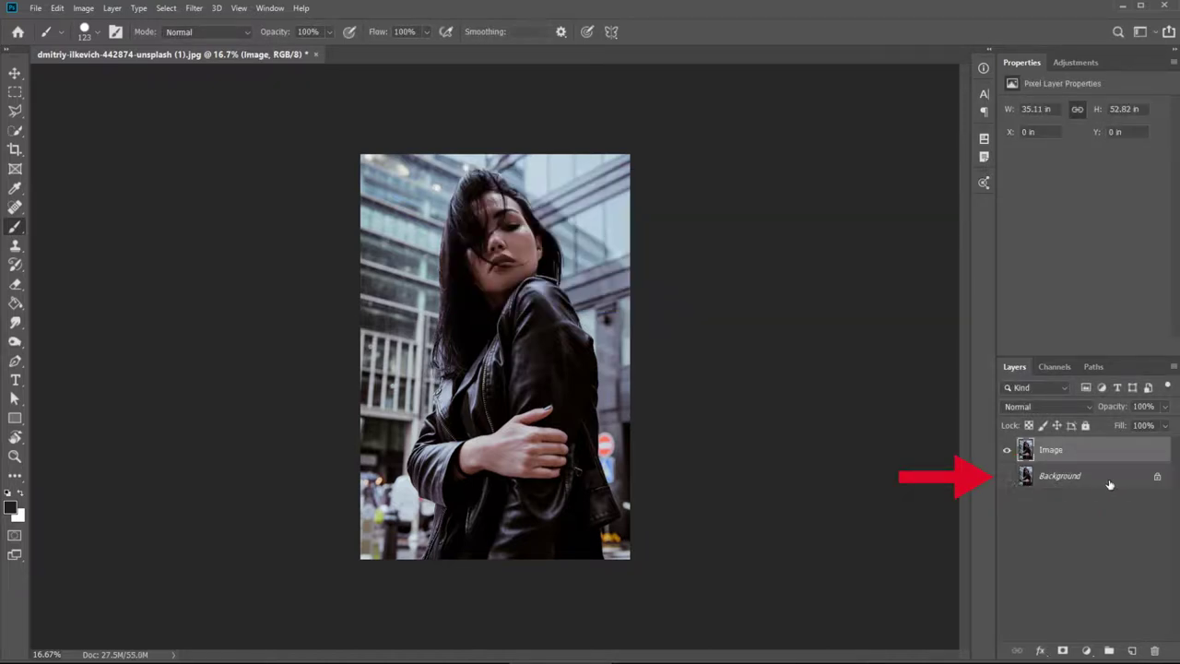
# - Add an empty layer named '1', move it between Image and Background, and select it
pyautogui.click(1132, 650)
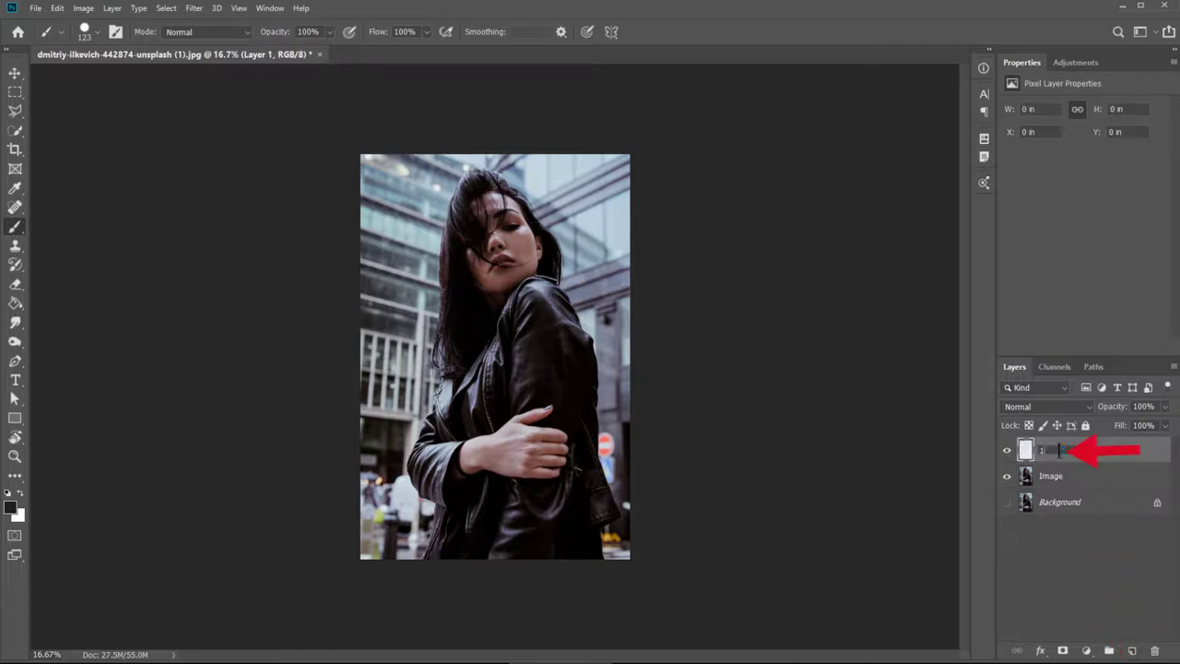
pyautogui.press('Return')
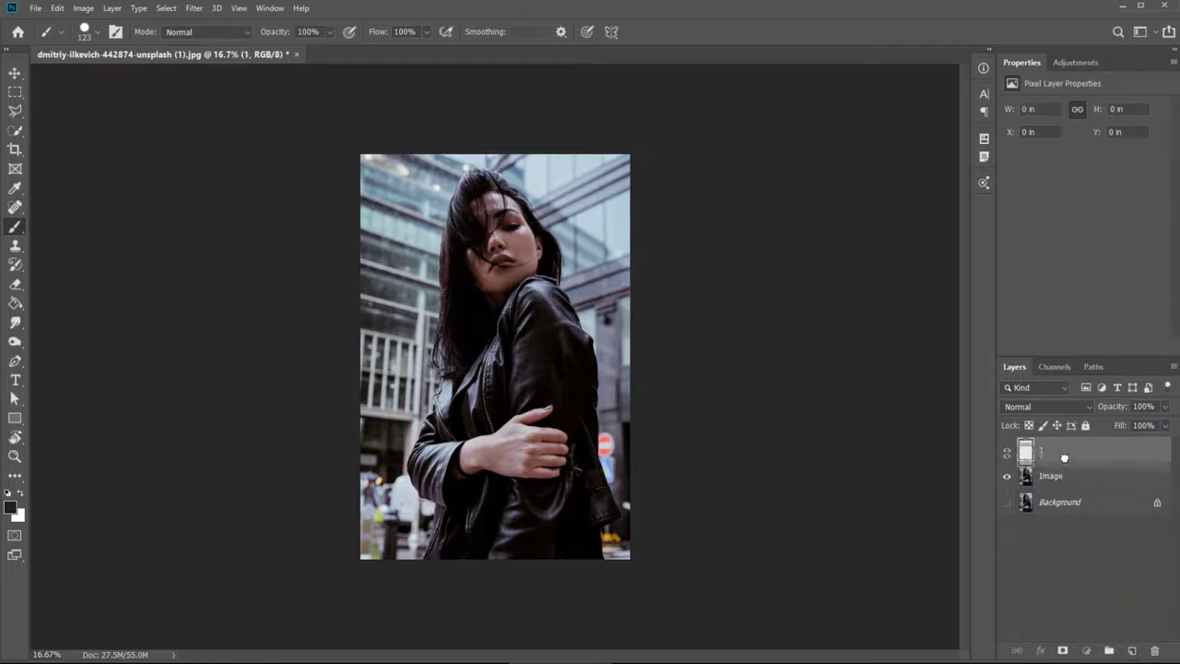
pyautogui.moveTo(1065, 450); pyautogui.dragTo(1071, 489)
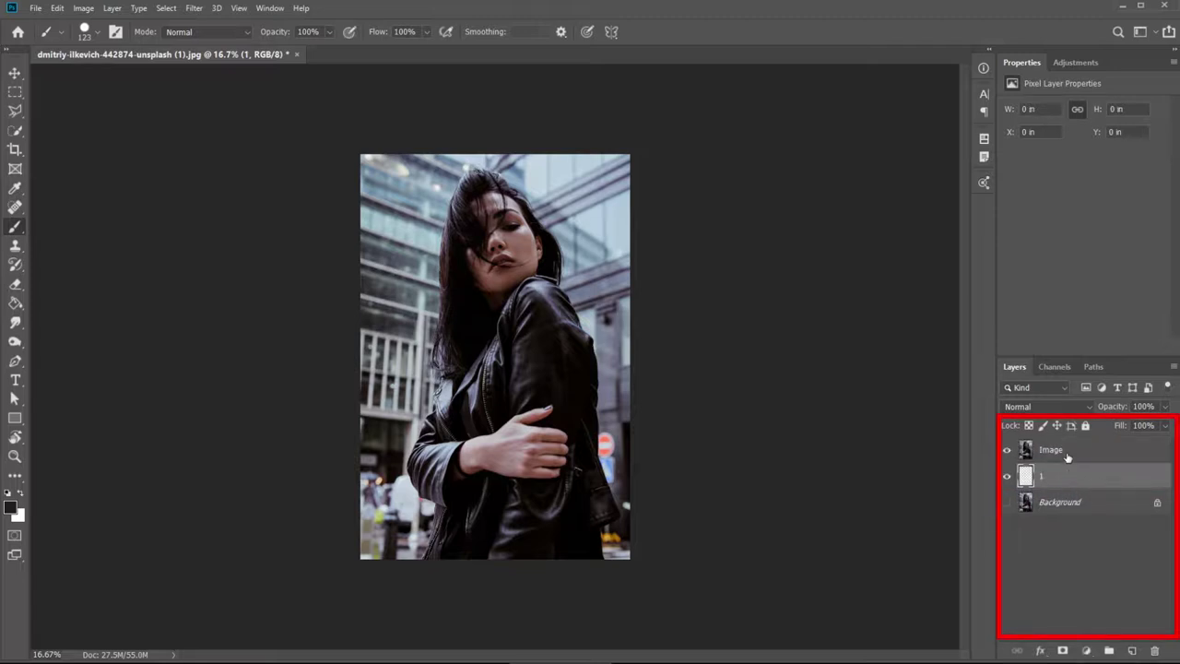
pyautogui.moveTo(1071, 489); pyautogui.dragTo(1069, 475)
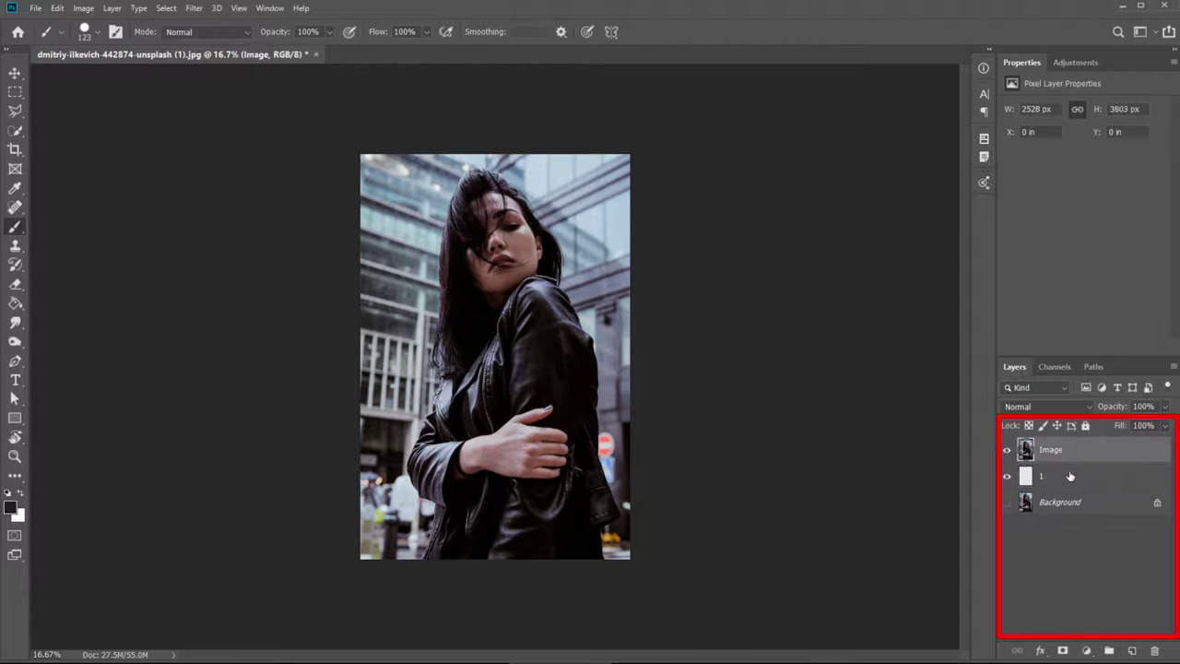
pyautogui.click(1070, 475)
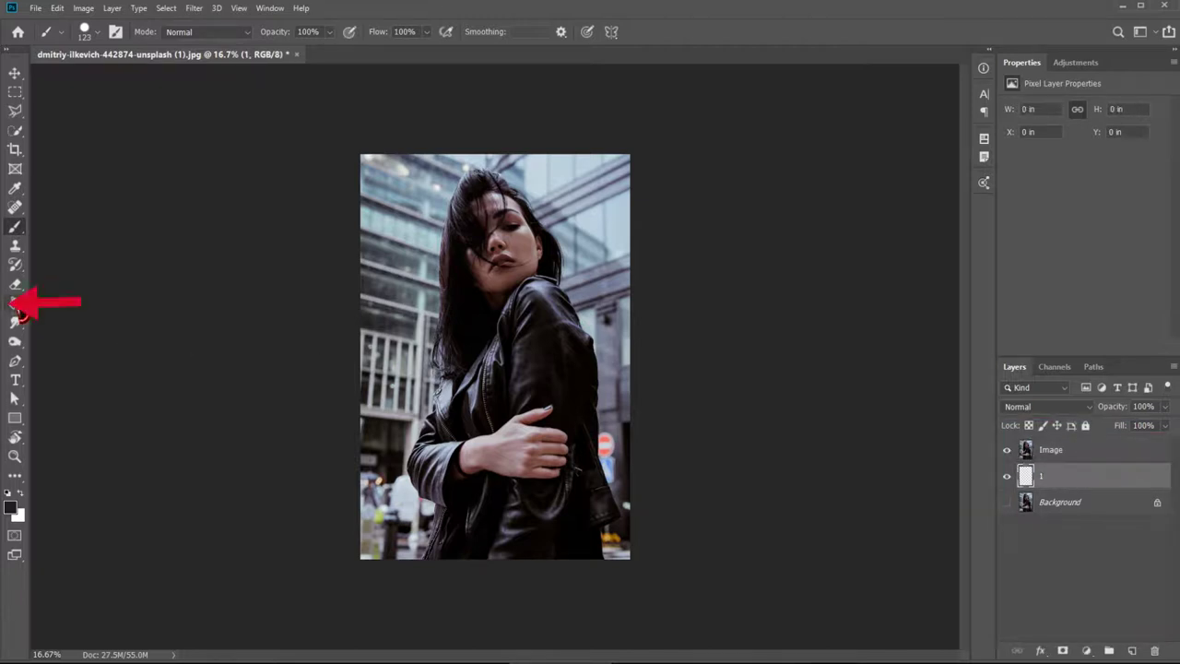
# - With the Paint Bucket active, set the foreground colour to dark gray 1c1c1c
pyautogui.click(15, 303)
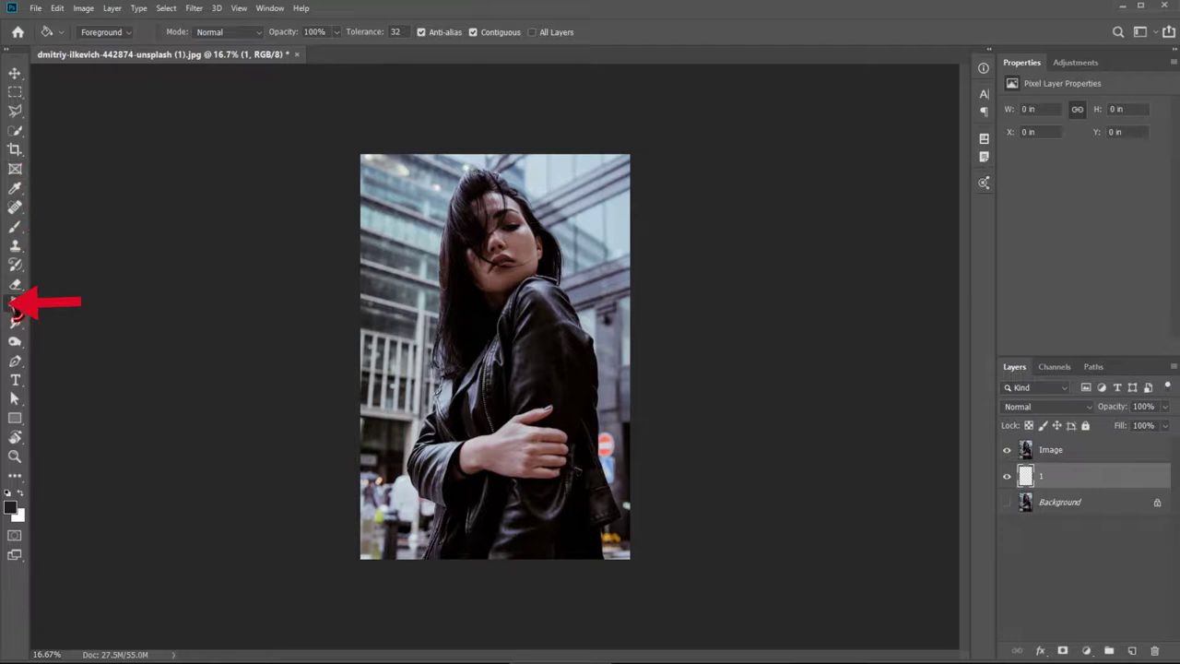
pyautogui.click(11, 506)
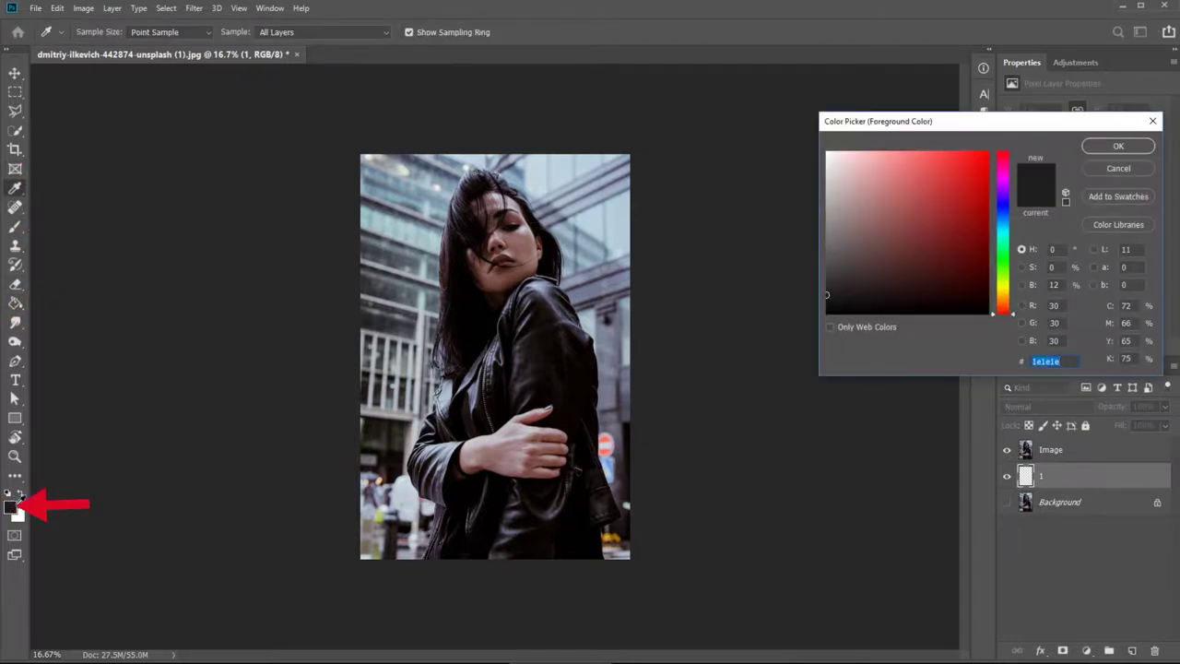
pyautogui.moveTo(876, 283); pyautogui.dragTo(814, 295)
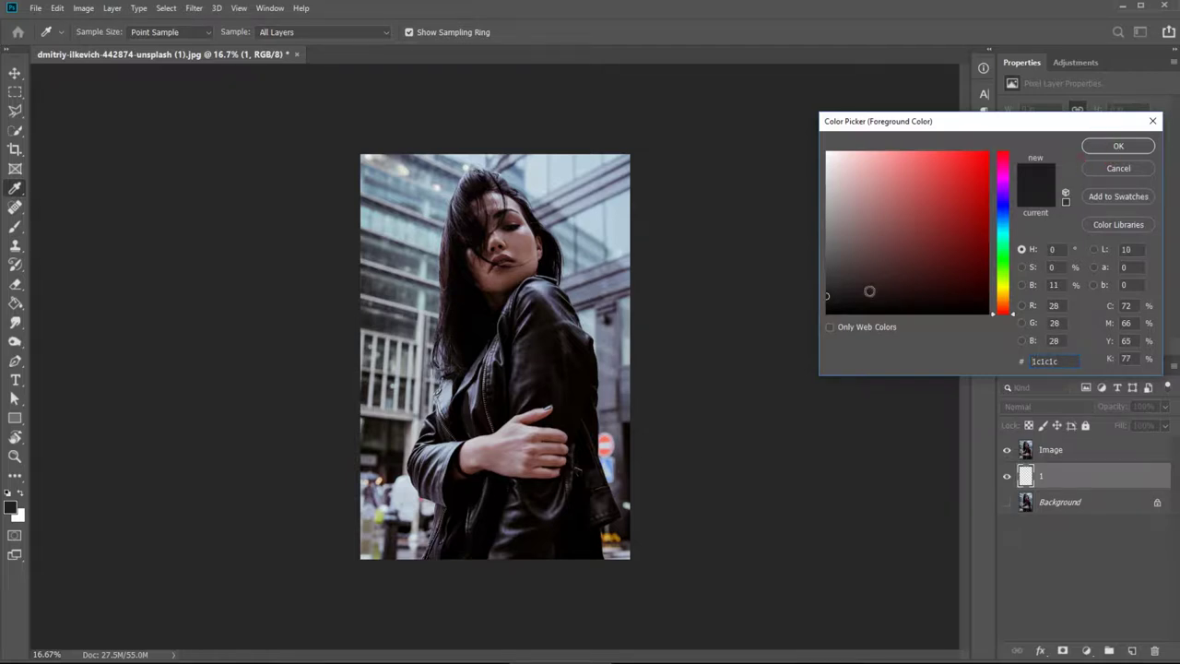
pyautogui.doubleClick(1060, 361)
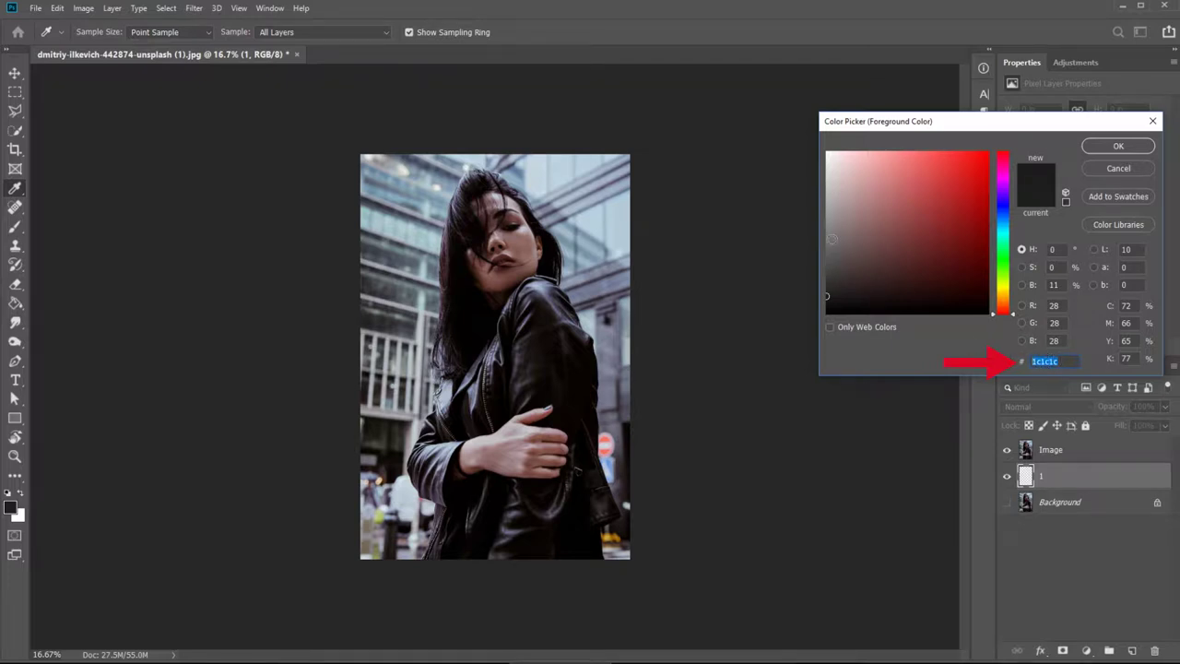
pyautogui.press('g')
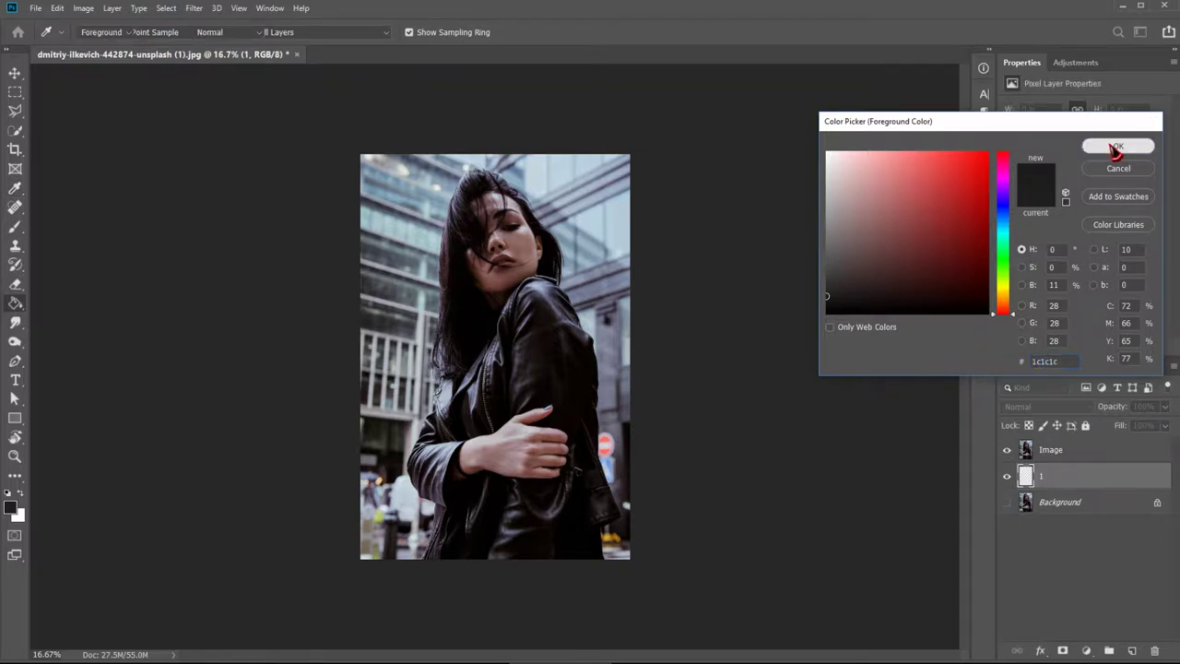
pyautogui.click(1118, 146)
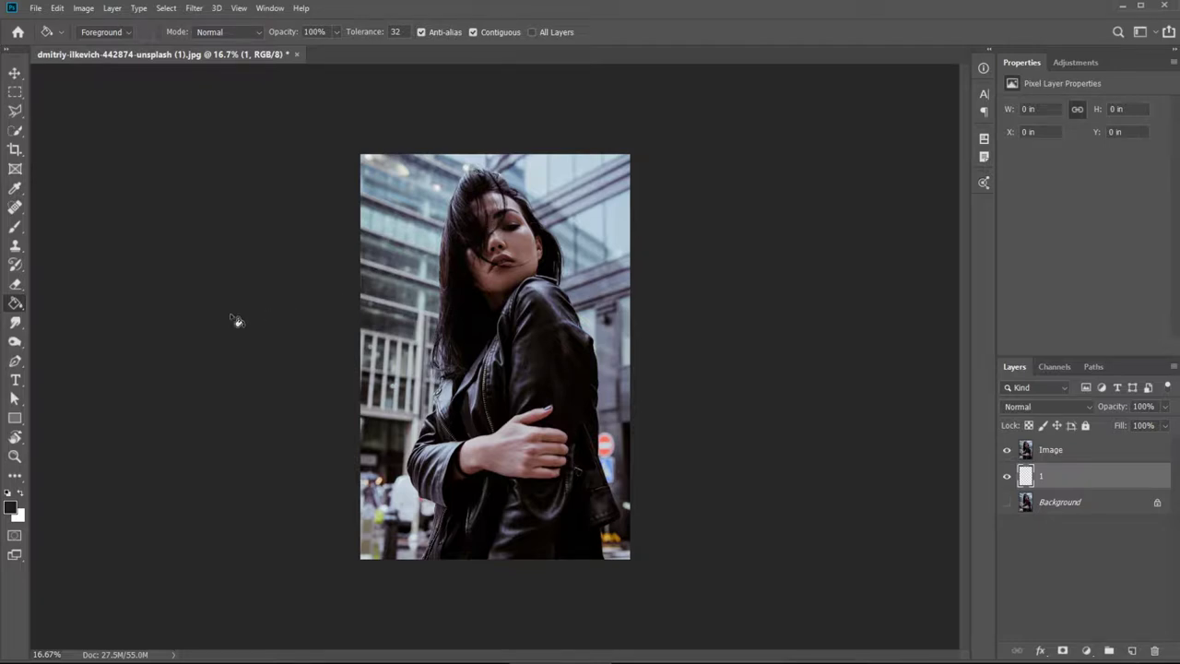
# - Fill layer 1 with the dark gray, then hide and re-show Image to check
pyautogui.click(544, 354)
pyautogui.click(1007, 450)
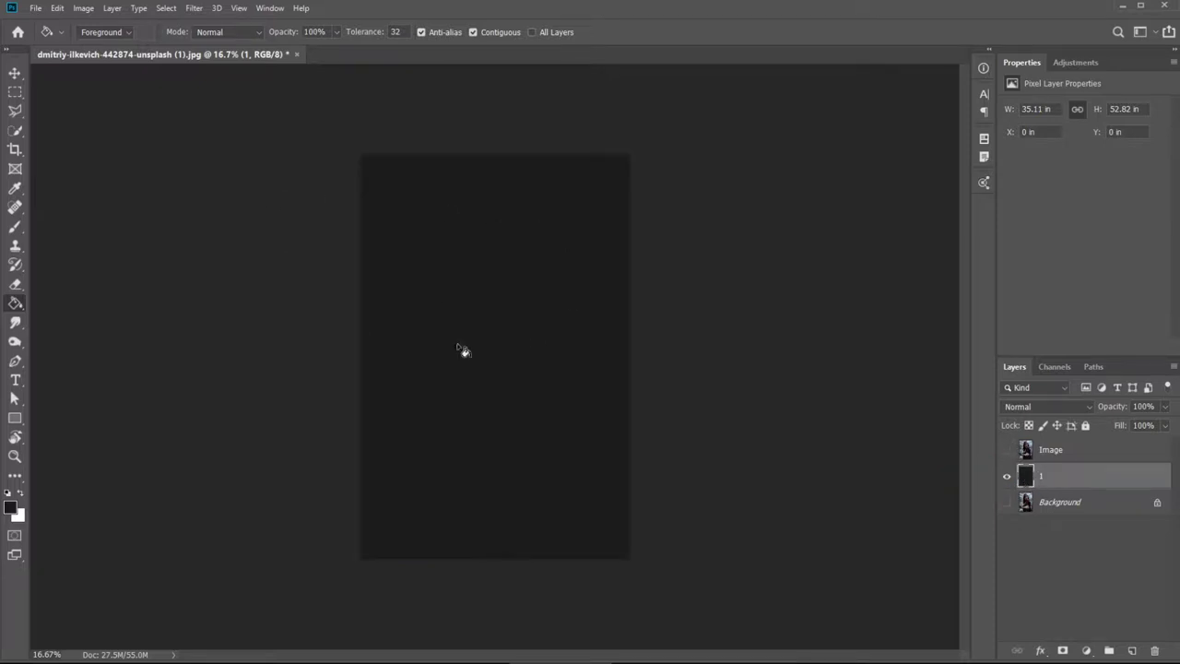
pyautogui.click(1007, 450)
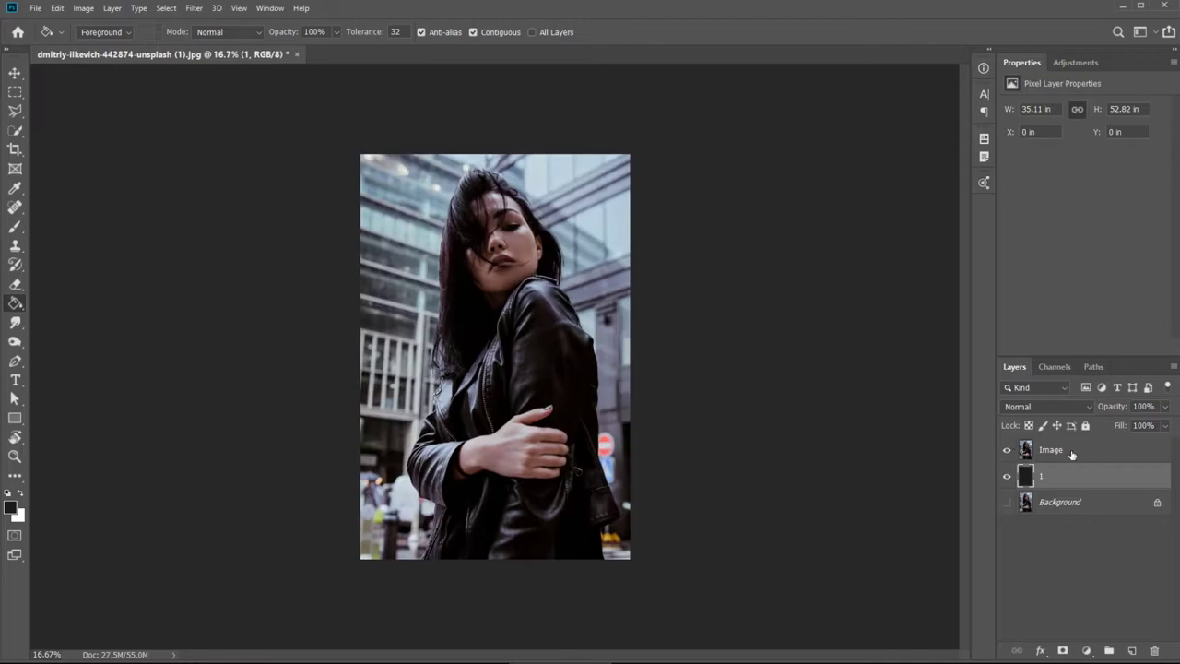
# - Give the Image layer a black mask, then test brush strokes on it and undo them
pyautogui.click(1072, 451)
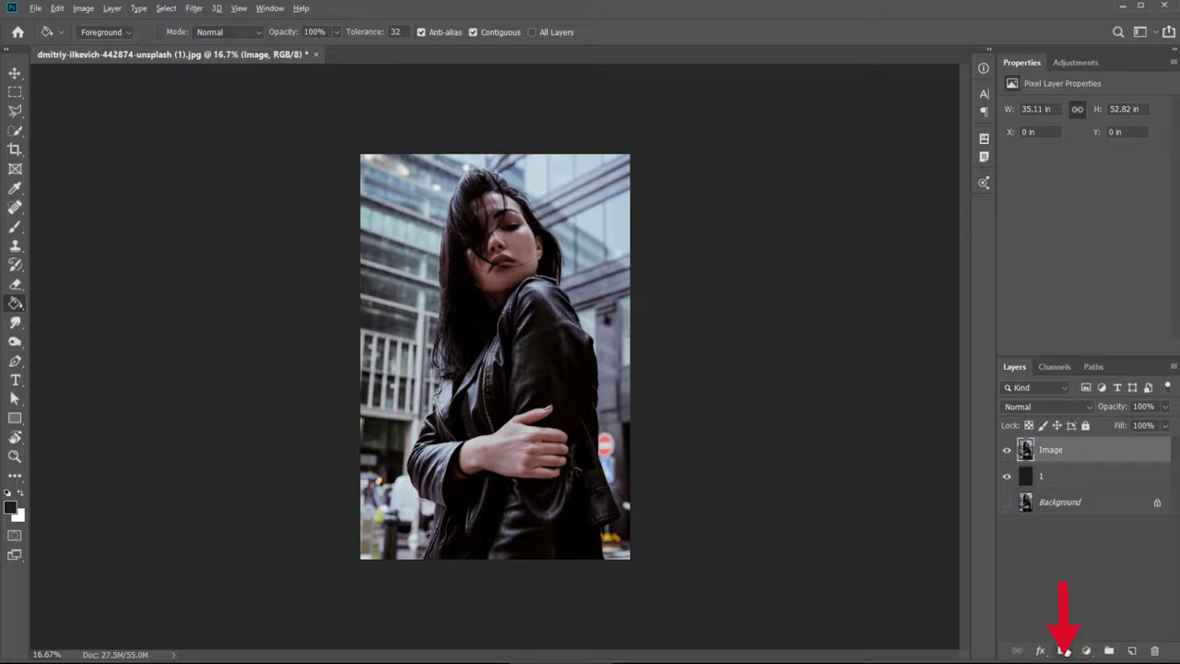
pyautogui.keyDown('alt'); pyautogui.click(1065, 650); pyautogui.keyUp('alt')
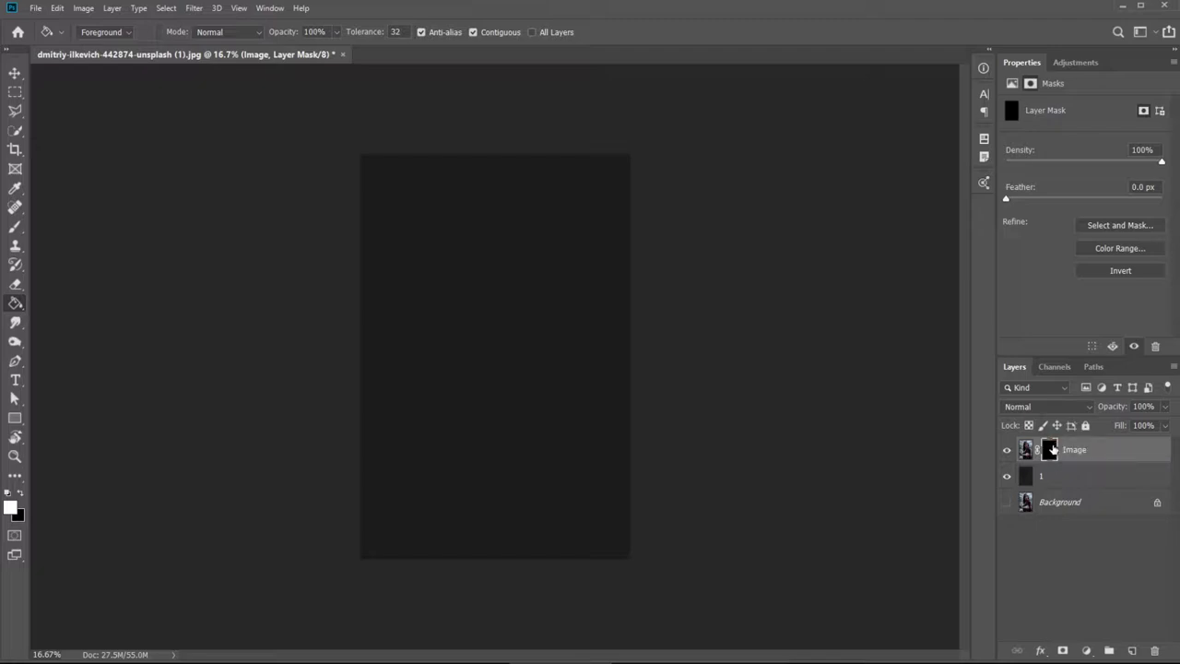
pyautogui.press('b')
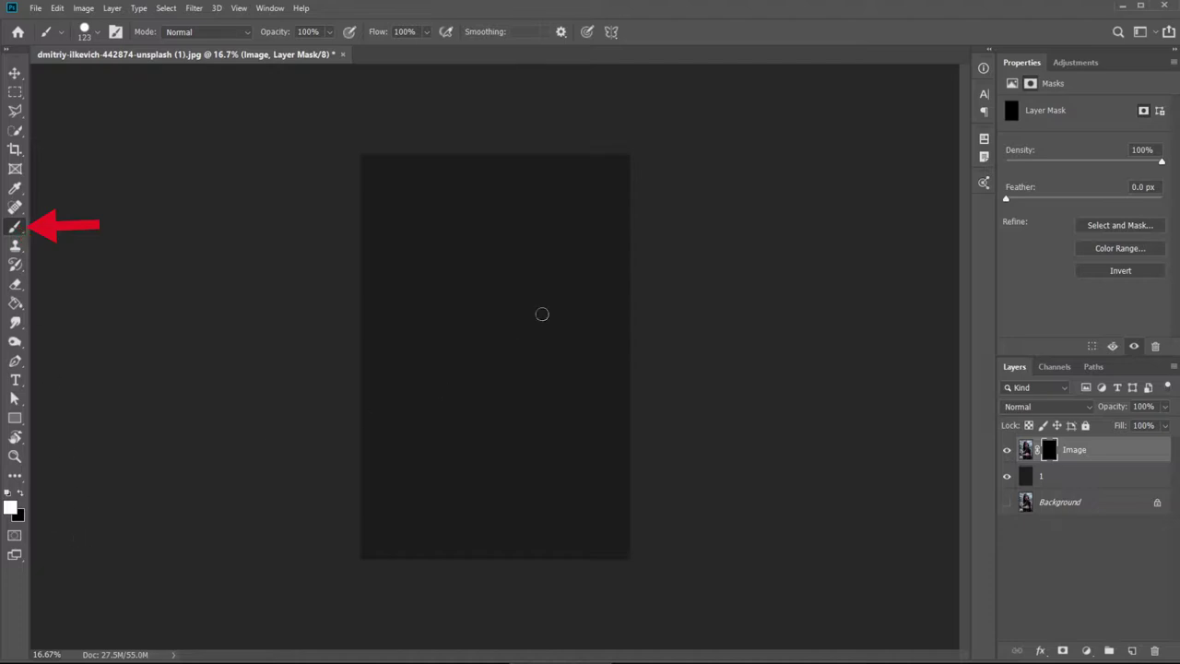
pyautogui.moveTo(525, 298)
pyautogui.mouseDown()
pyautogui.moveTo(402, 342)
pyautogui.moveTo(392, 299)
pyautogui.moveTo(466, 262)
pyautogui.moveTo(566, 247)
pyautogui.mouseUp()
pyautogui.hotkey('ctrl', 'BackSpace')
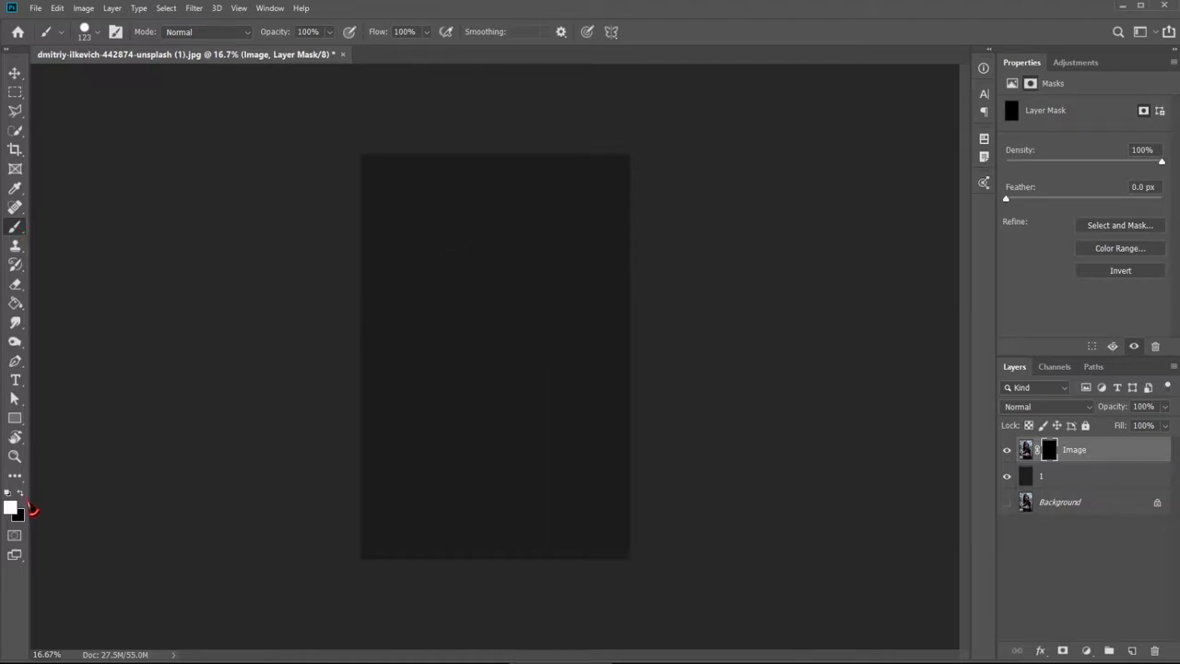
pyautogui.press('x')
pyautogui.press('x')
pyautogui.moveTo(452, 342)
pyautogui.mouseDown()
pyautogui.moveTo(538, 326)
pyautogui.moveTo(456, 356)
pyautogui.moveTo(585, 330)
pyautogui.moveTo(393, 349)
pyautogui.mouseUp()
pyautogui.press('x')
# - Choose a large textured 200 px brush tip in Brush Settings
pyautogui.click(98, 35)
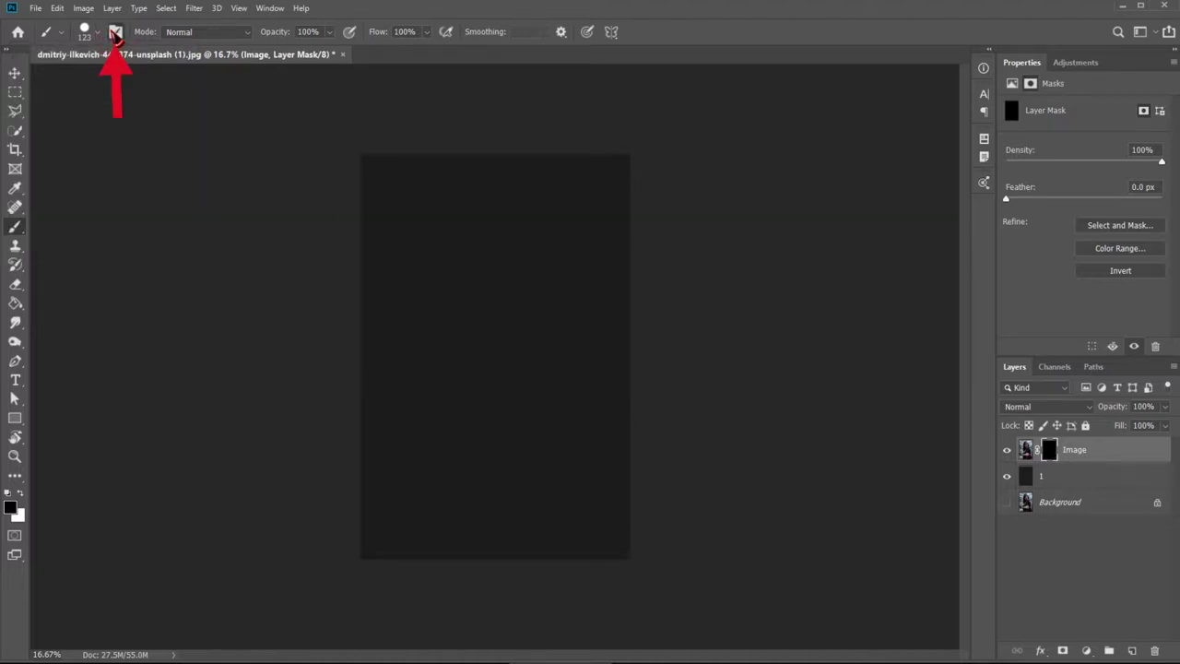
pyautogui.click(115, 31)
pyautogui.moveTo(322, 167)
pyautogui.mouseDown()
pyautogui.moveTo(332, 241)
pyautogui.moveTo(317, 239)
pyautogui.mouseUp()
pyautogui.click(294, 215)
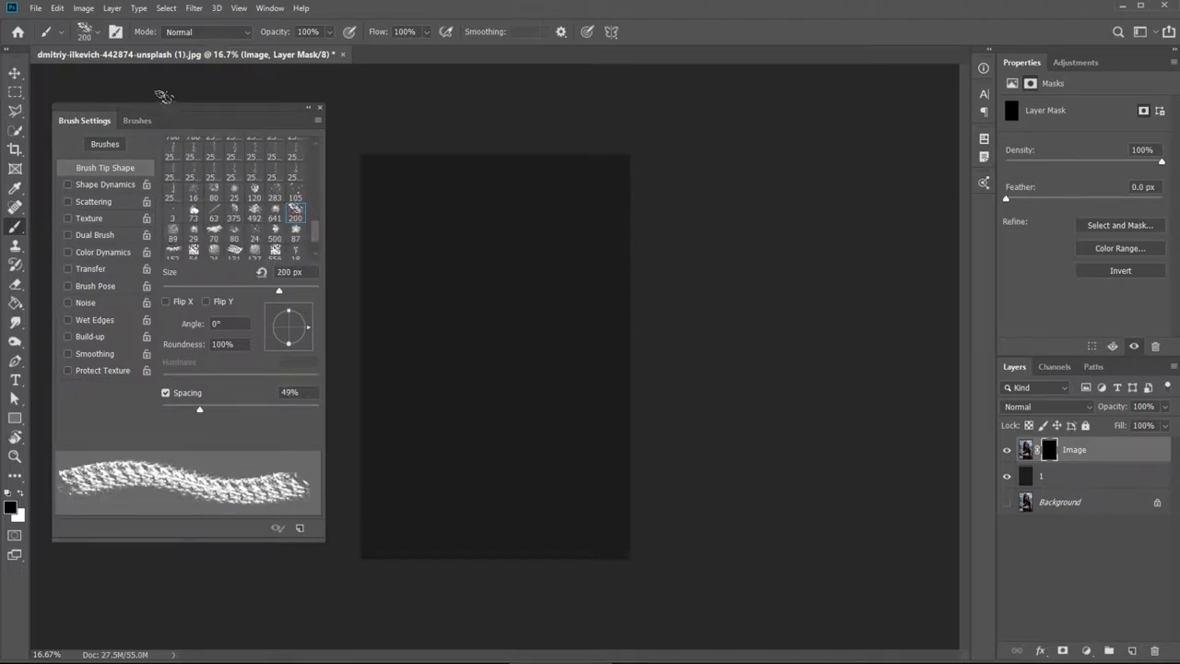
pyautogui.moveTo(181, 114); pyautogui.dragTo(175, 105)
pyautogui.click(115, 33)
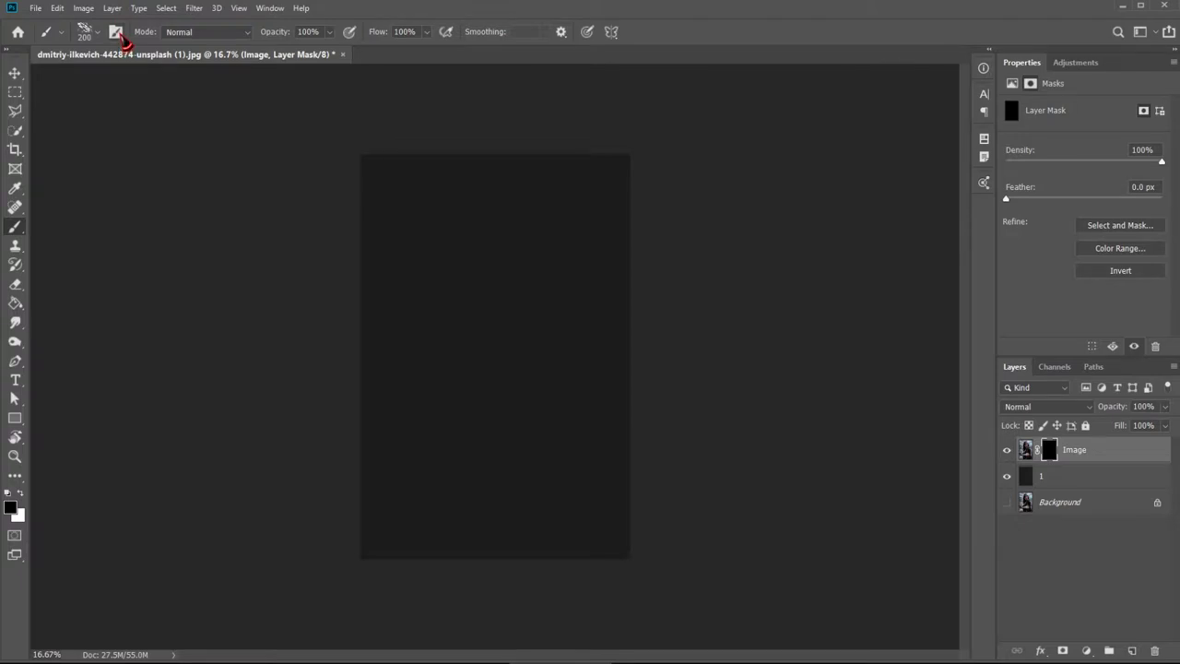
pyautogui.click(115, 31)
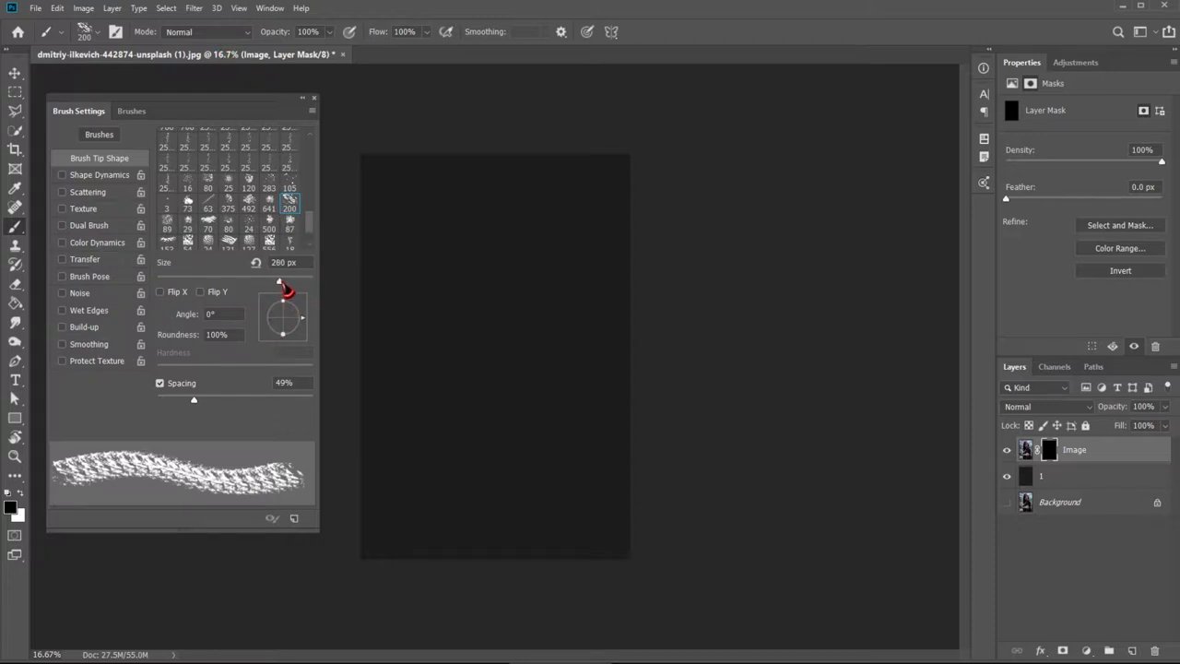
# - Set the tip to 1667 px, 146° angle, 55% roundness, and paint a first white dab
pyautogui.moveTo(281, 282); pyautogui.dragTo(301, 282)
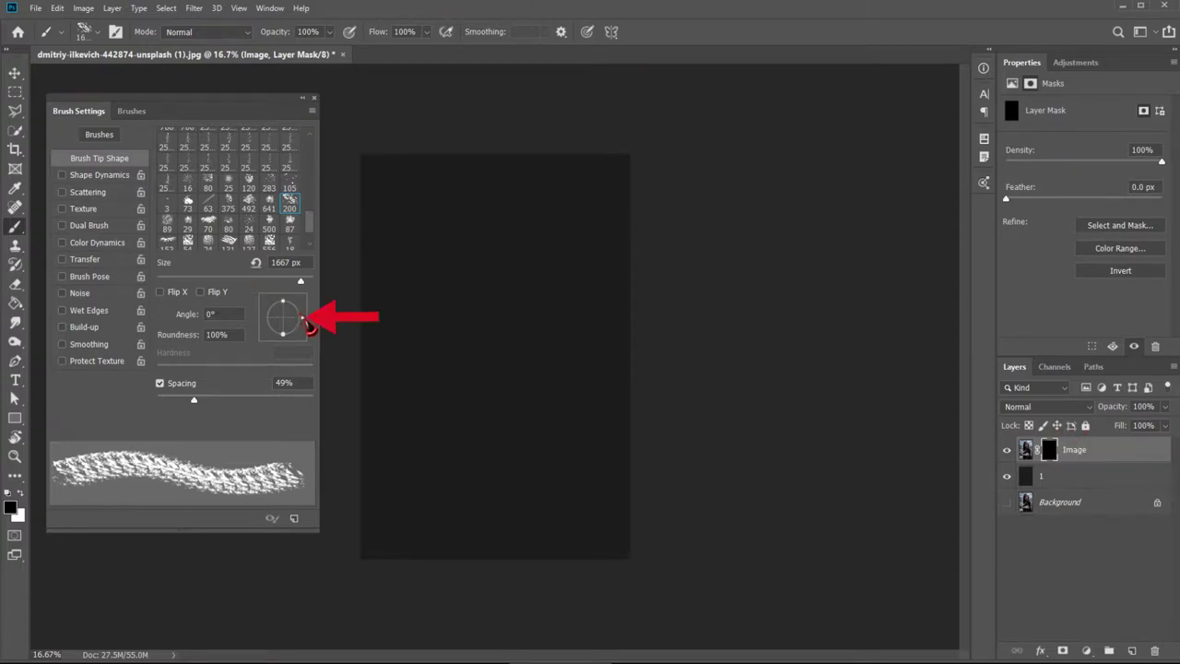
pyautogui.moveTo(307, 321); pyautogui.dragTo(310, 340)
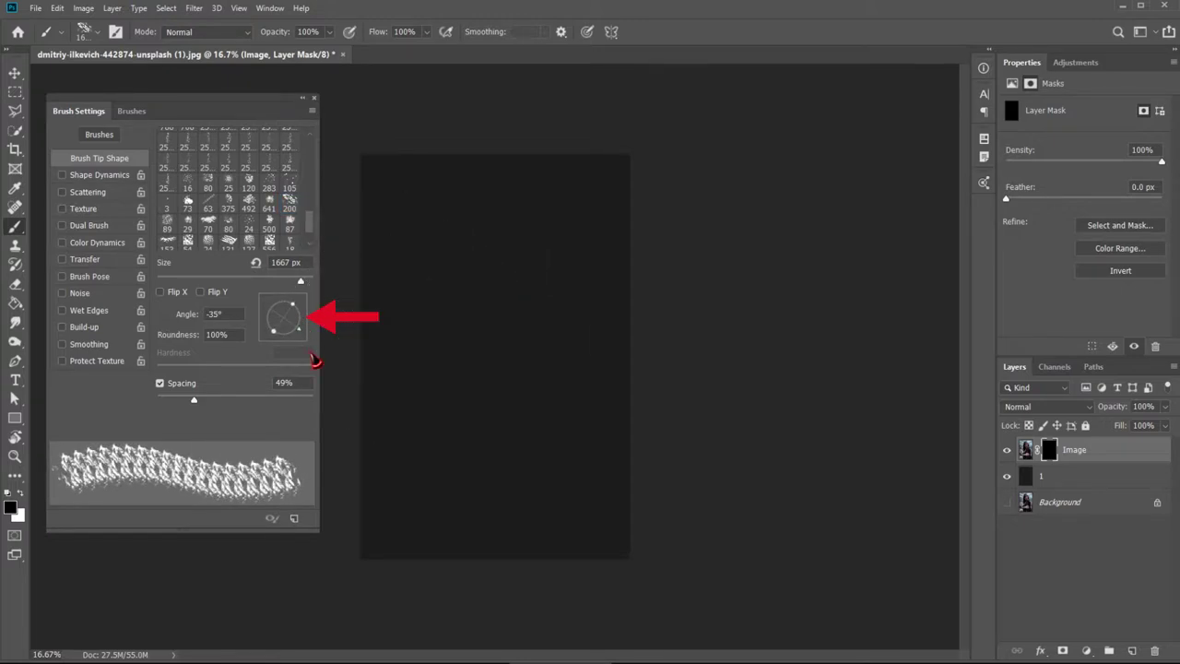
pyautogui.moveTo(303, 327)
pyautogui.mouseDown()
pyautogui.moveTo(311, 317)
pyautogui.moveTo(280, 315)
pyautogui.mouseUp()
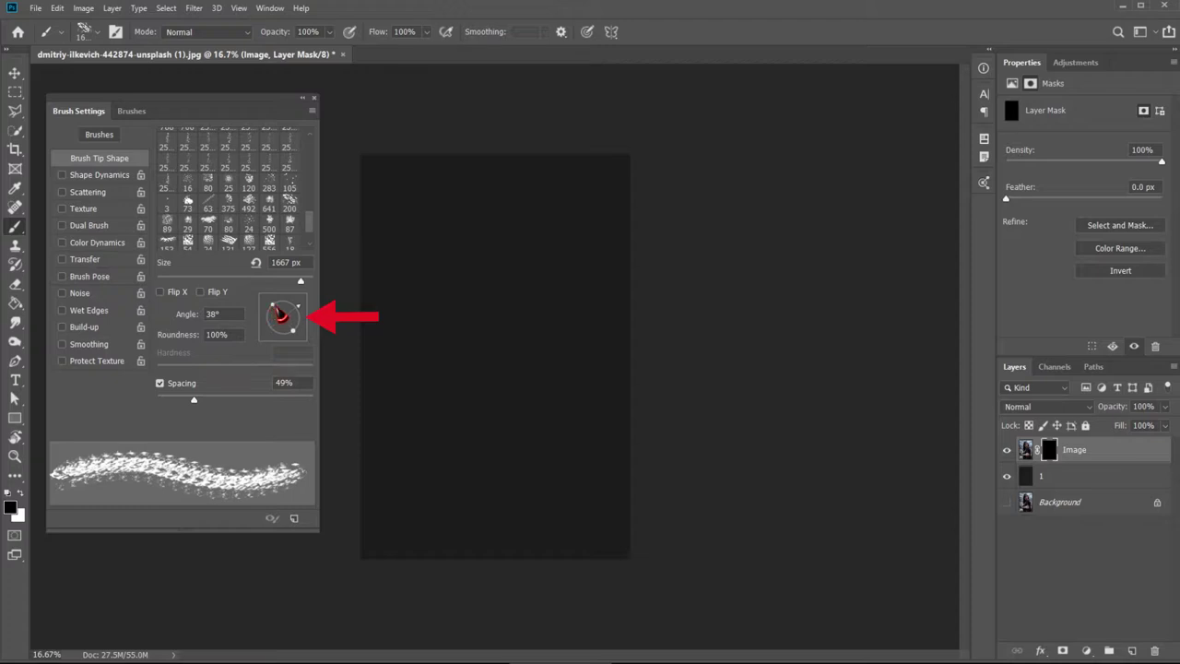
pyautogui.moveTo(274, 305); pyautogui.dragTo(280, 313)
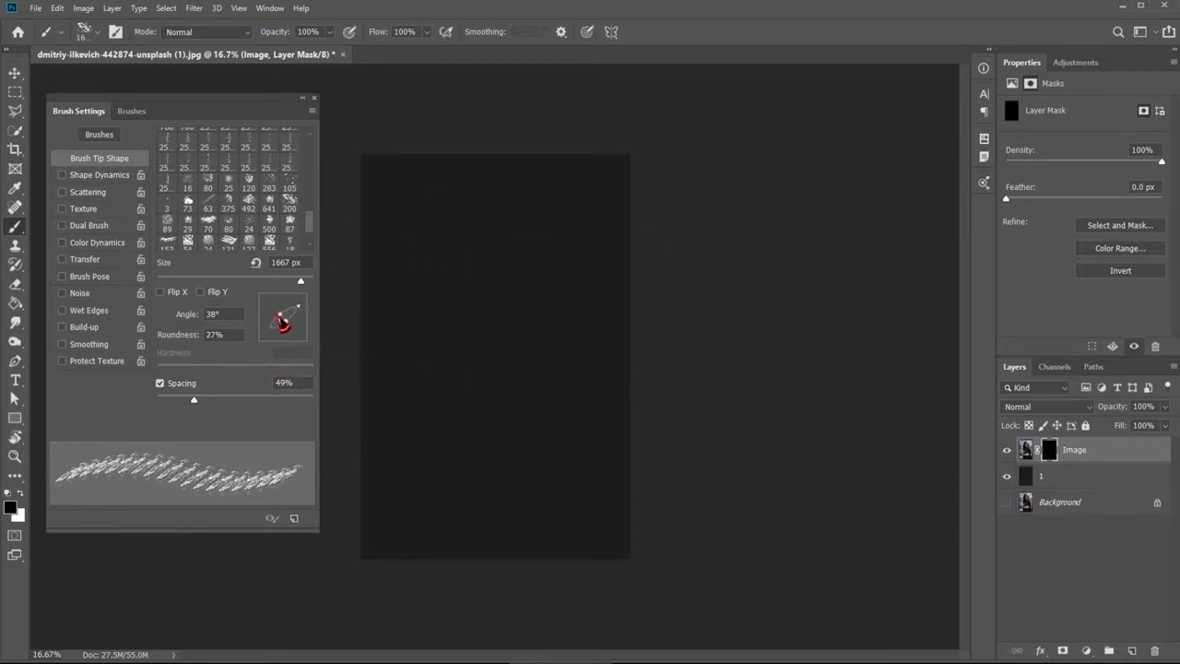
pyautogui.moveTo(285, 318); pyautogui.dragTo(289, 312)
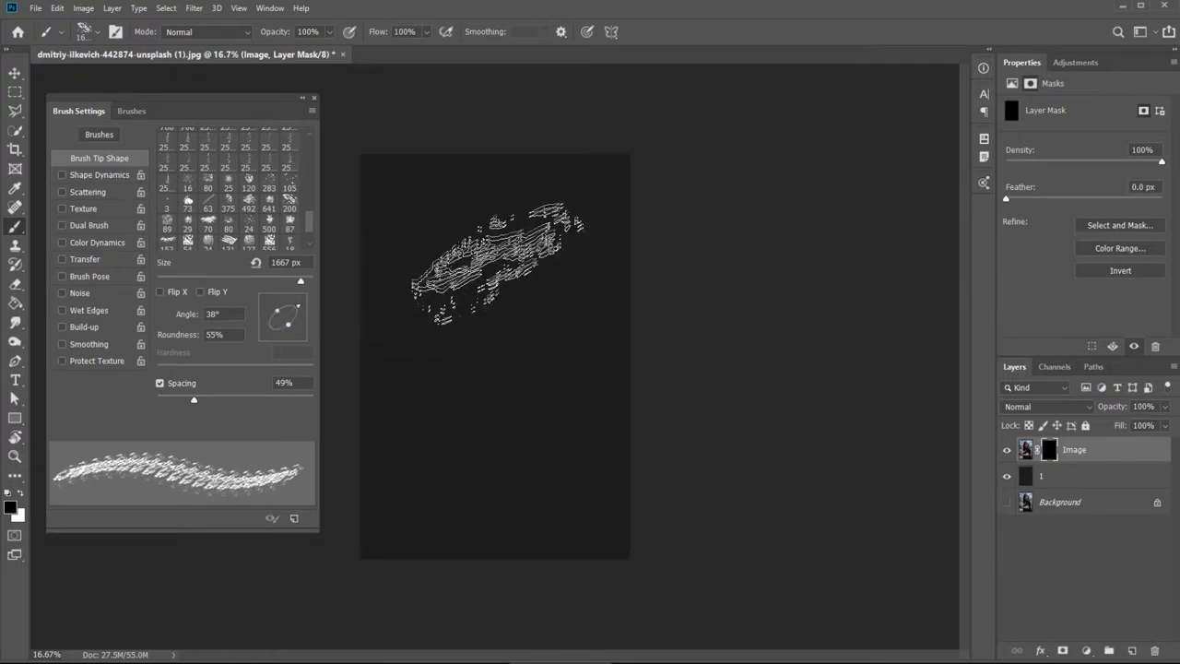
pyautogui.moveTo(302, 313); pyautogui.dragTo(265, 307)
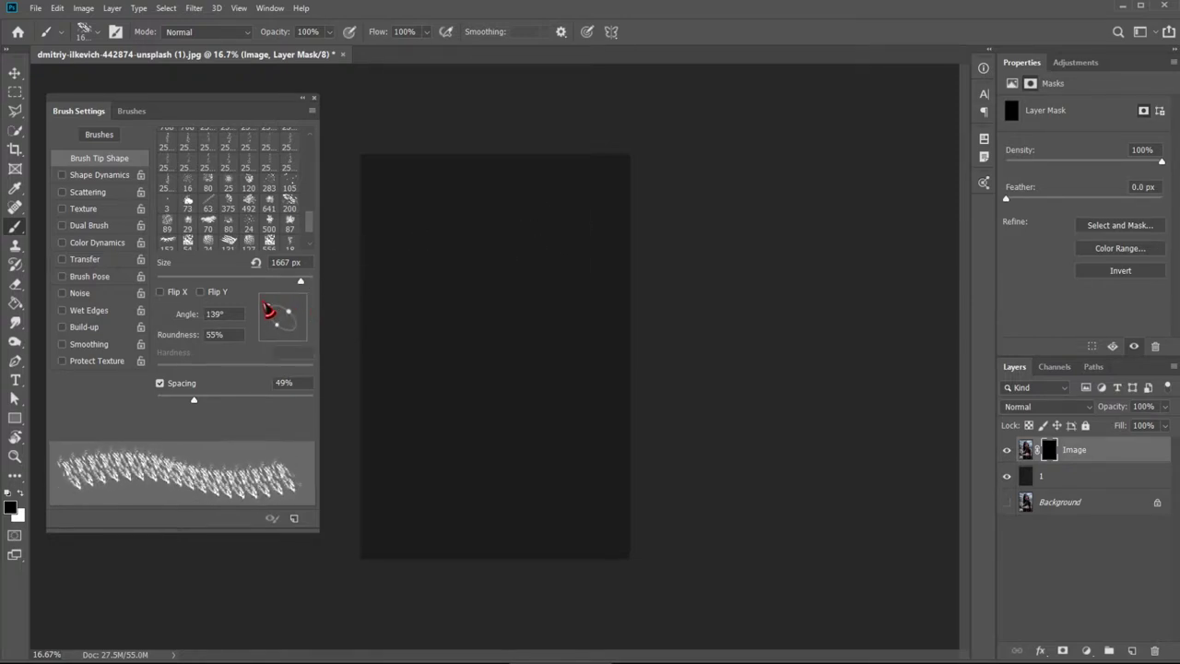
pyautogui.press('x')
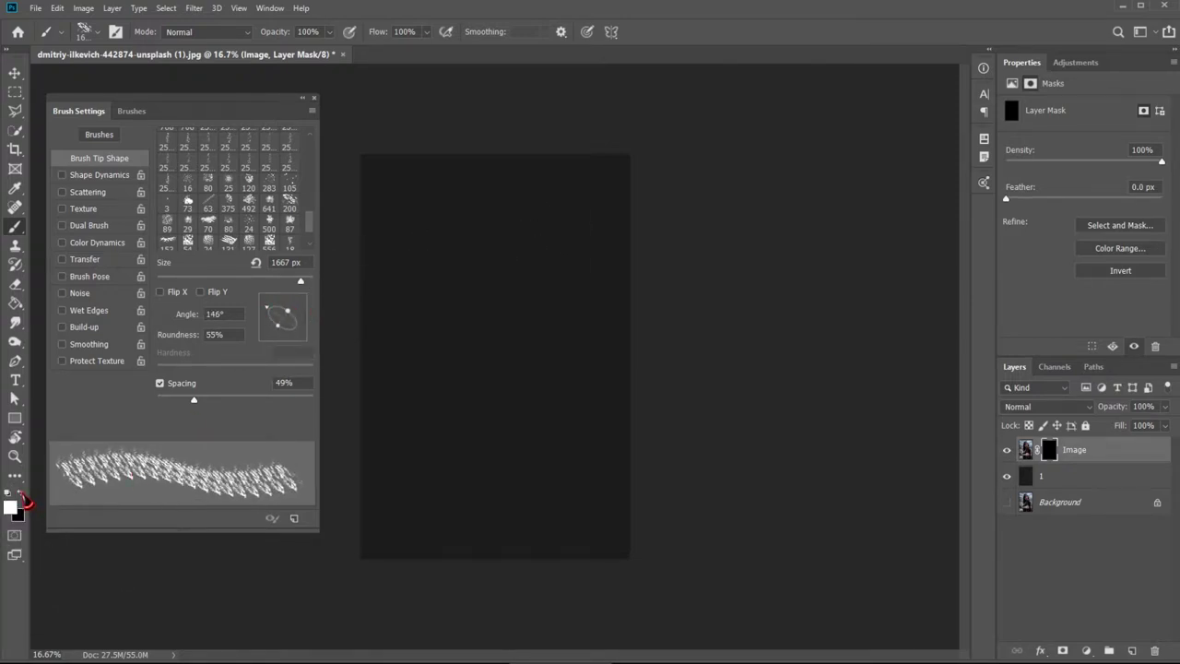
pyautogui.moveTo(558, 267); pyautogui.dragTo(484, 253)
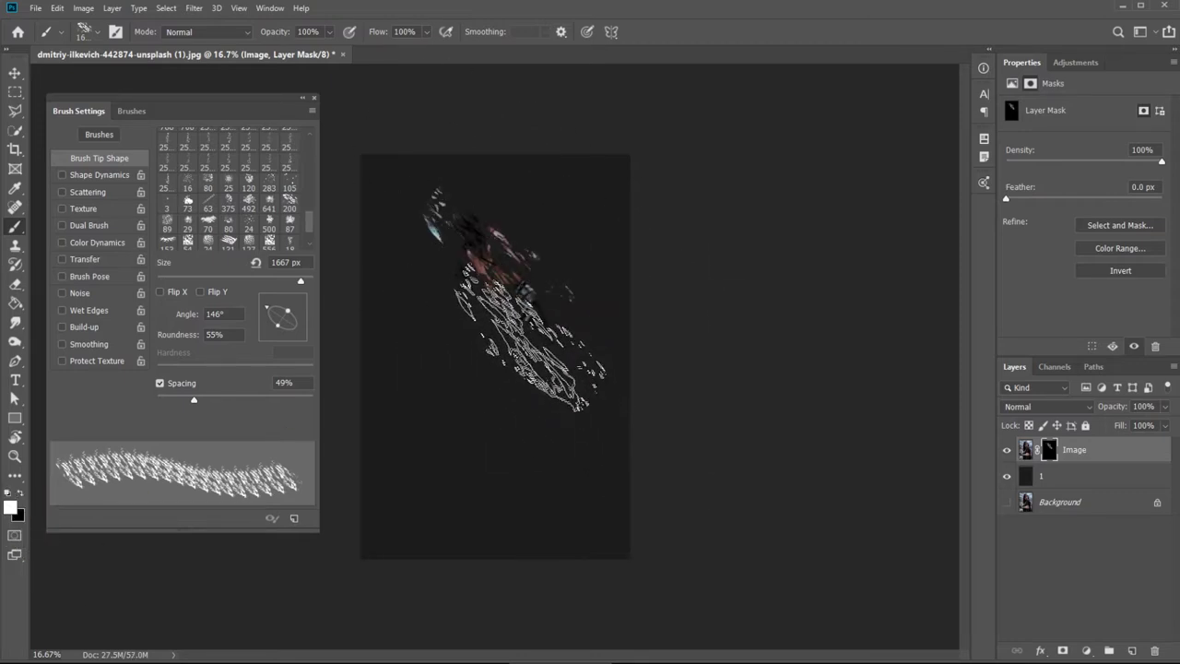
# - Reveal the upper portrait and face with white dabs, reangling the tip to 25°, 39% roundness
pyautogui.moveTo(486, 249)
pyautogui.mouseDown()
pyautogui.moveTo(458, 434)
pyautogui.moveTo(539, 245)
pyautogui.moveTo(513, 316)
pyautogui.moveTo(527, 329)
pyautogui.moveTo(422, 224)
pyautogui.moveTo(392, 299)
pyautogui.mouseUp()
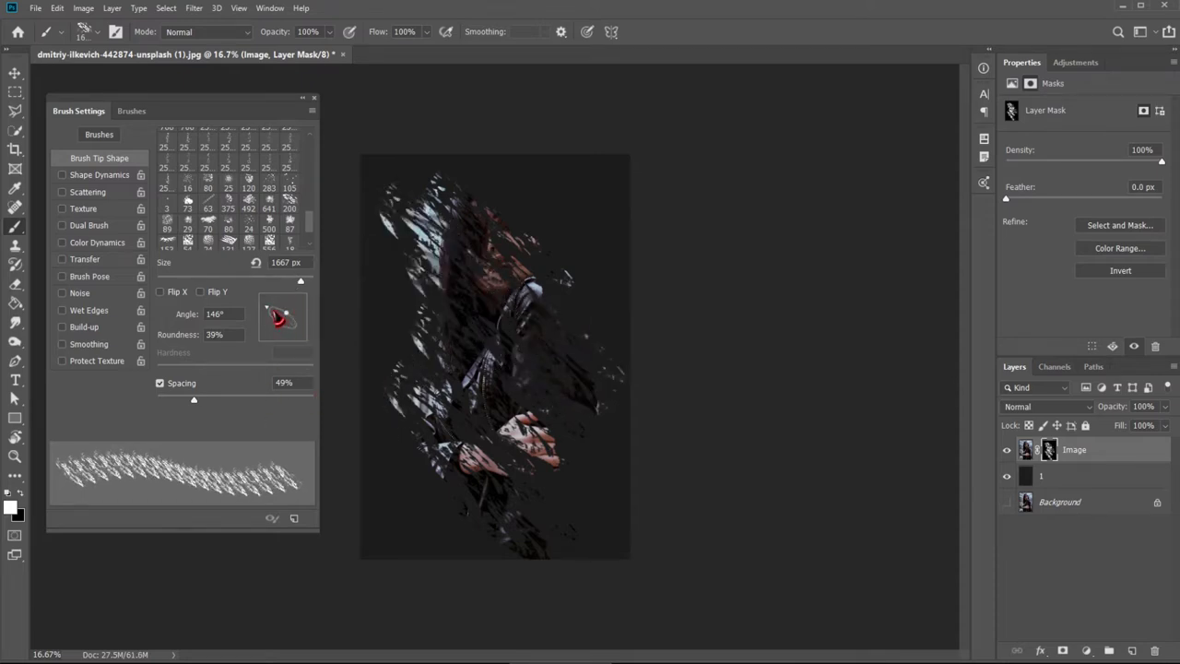
pyautogui.moveTo(293, 319); pyautogui.dragTo(303, 322)
pyautogui.moveTo(500, 226)
pyautogui.mouseDown()
pyautogui.moveTo(498, 267)
pyautogui.moveTo(461, 198)
pyautogui.moveTo(479, 346)
pyautogui.moveTo(498, 300)
pyautogui.moveTo(440, 351)
pyautogui.moveTo(440, 316)
pyautogui.moveTo(461, 461)
pyautogui.moveTo(477, 484)
pyautogui.moveTo(509, 423)
pyautogui.moveTo(509, 457)
pyautogui.moveTo(477, 350)
pyautogui.mouseUp()
pyautogui.moveTo(544, 291)
pyautogui.mouseDown()
pyautogui.moveTo(487, 197)
pyautogui.moveTo(468, 202)
pyautogui.moveTo(521, 268)
pyautogui.moveTo(492, 316)
pyautogui.moveTo(540, 441)
pyautogui.moveTo(499, 311)
pyautogui.moveTo(516, 401)
pyautogui.moveTo(525, 356)
pyautogui.moveTo(521, 503)
pyautogui.mouseUp()
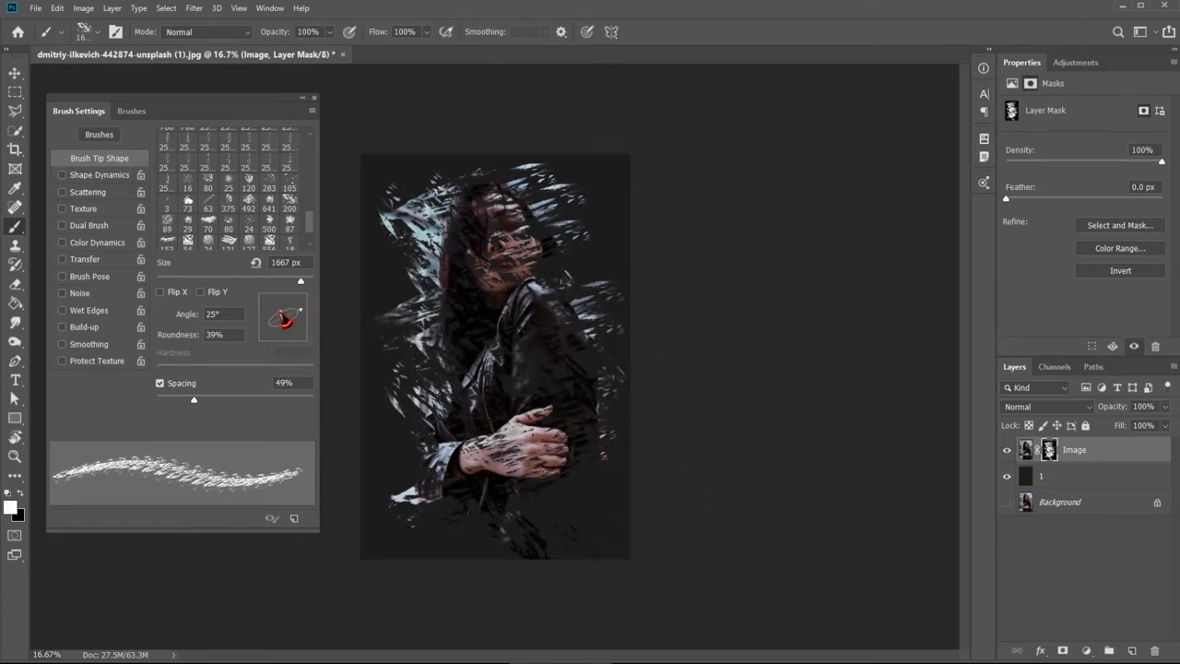
# - Make the tip thin and near-vertical, then stamp a diagonal streak over the jacket
pyautogui.moveTo(277, 319)
pyautogui.mouseDown()
pyautogui.moveTo(293, 319)
pyautogui.moveTo(303, 340)
pyautogui.mouseUp()
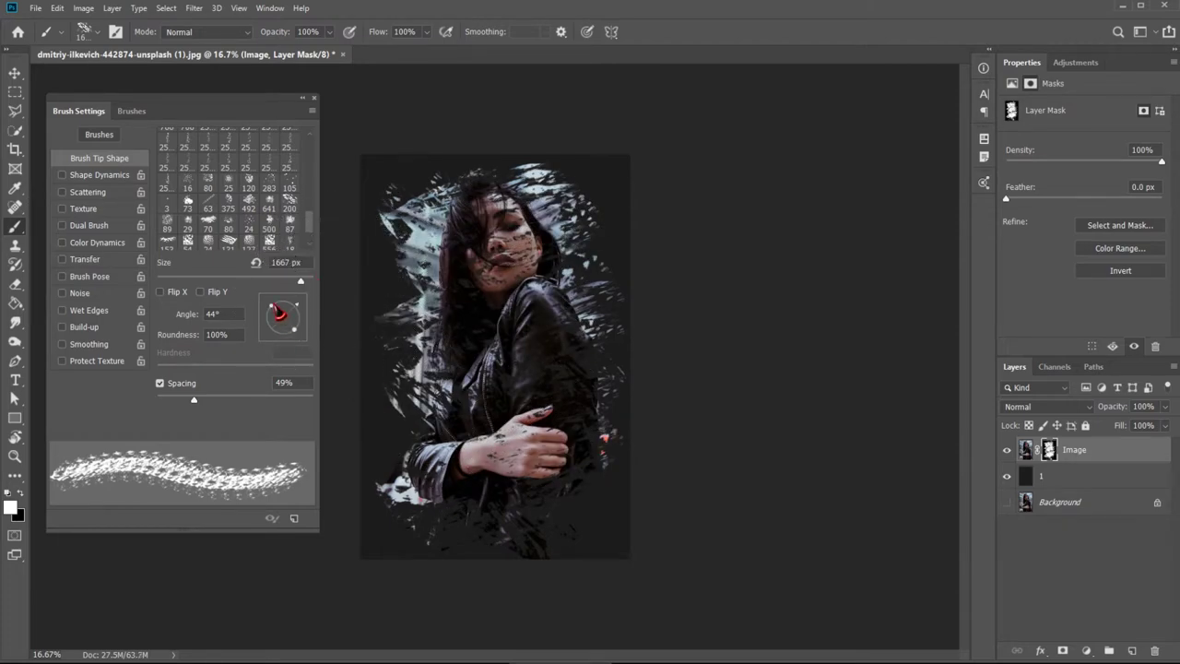
pyautogui.moveTo(279, 315)
pyautogui.mouseDown()
pyautogui.moveTo(289, 310)
pyautogui.moveTo(269, 302)
pyautogui.mouseUp()
pyautogui.click(530, 359)
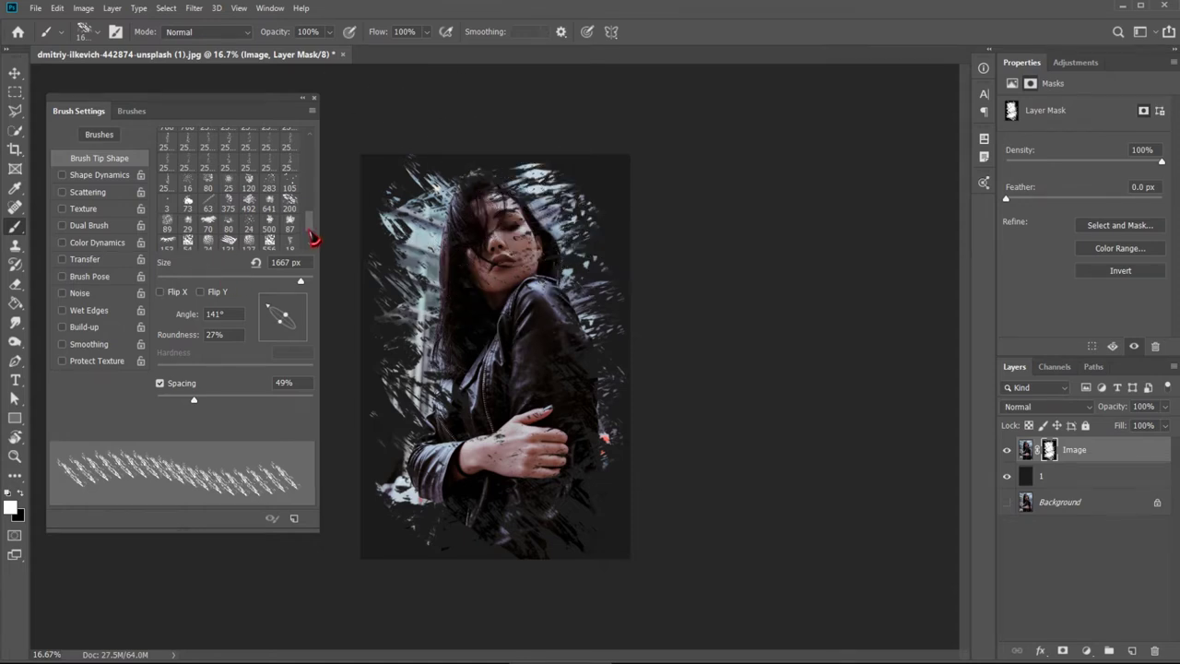
pyautogui.moveTo(313, 238); pyautogui.dragTo(321, 170)
# - Paint white over the face, hand and jacket with a 123 px hard round brush
pyautogui.click(168, 156)
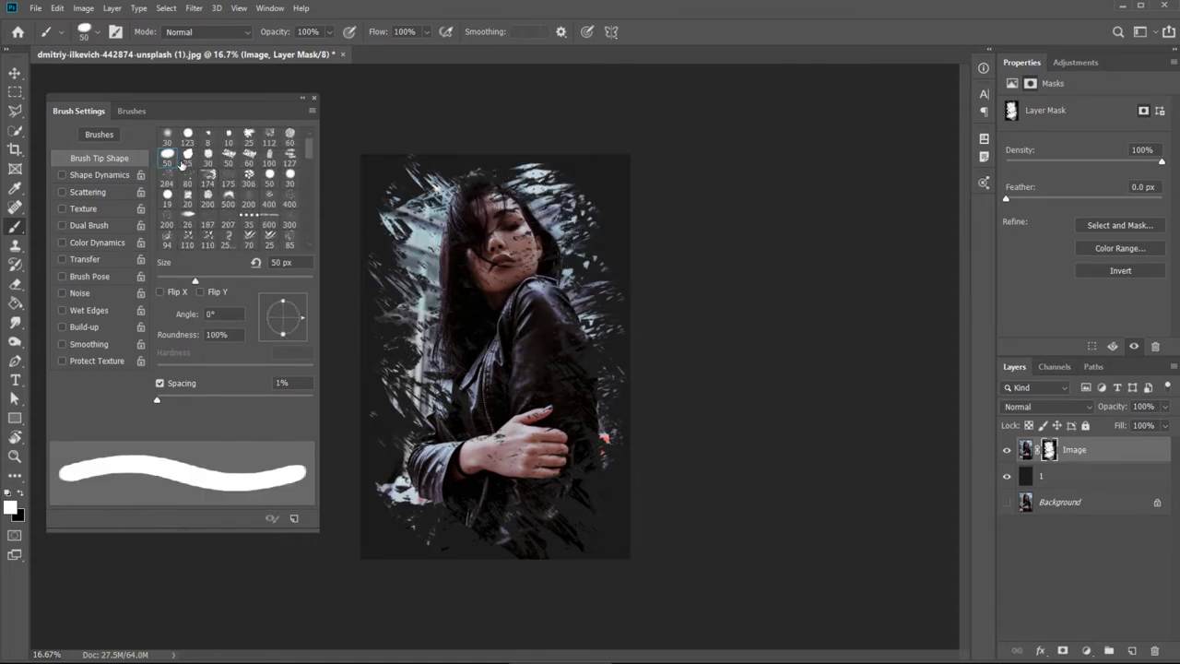
pyautogui.click(195, 138)
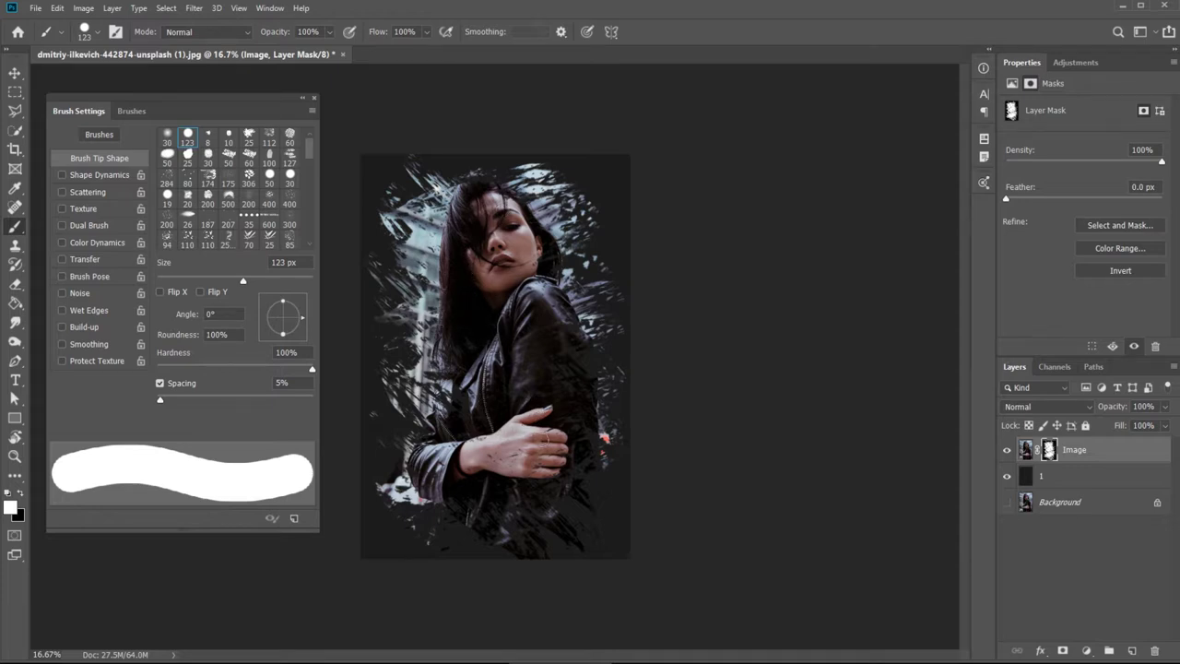
pyautogui.moveTo(490, 425); pyautogui.dragTo(456, 406)
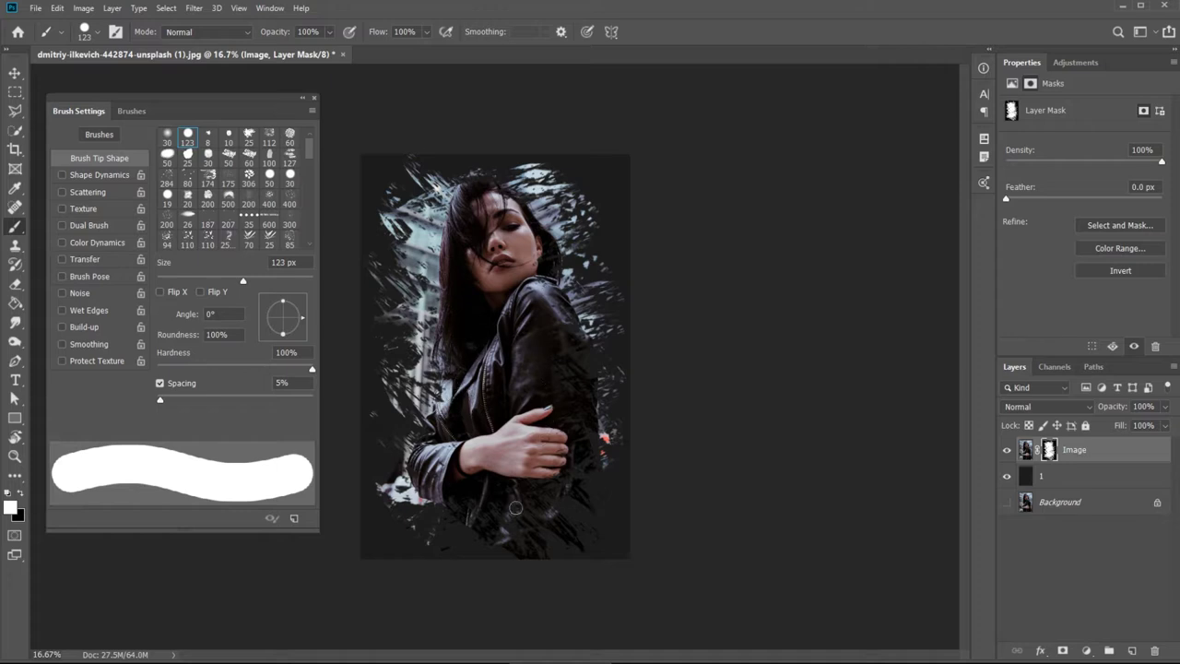
pyautogui.moveTo(310, 147); pyautogui.dragTo(314, 204)
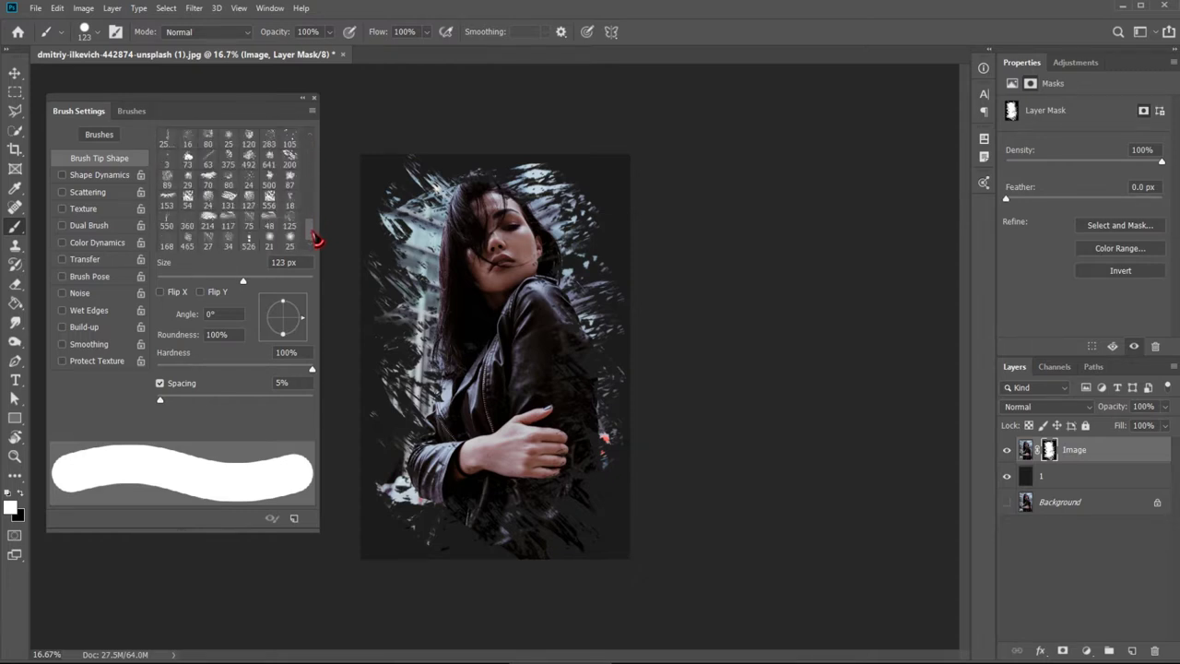
pyautogui.moveTo(317, 211); pyautogui.dragTo(303, 217)
# - Load the scattered 283 brush at 470 px with black as the painting colour
pyautogui.scroll(-1, 313, 230)
pyautogui.scroll(-1, 314, 230)
pyautogui.scroll(-1, 313, 231)
pyautogui.scroll(-1, 314, 230)
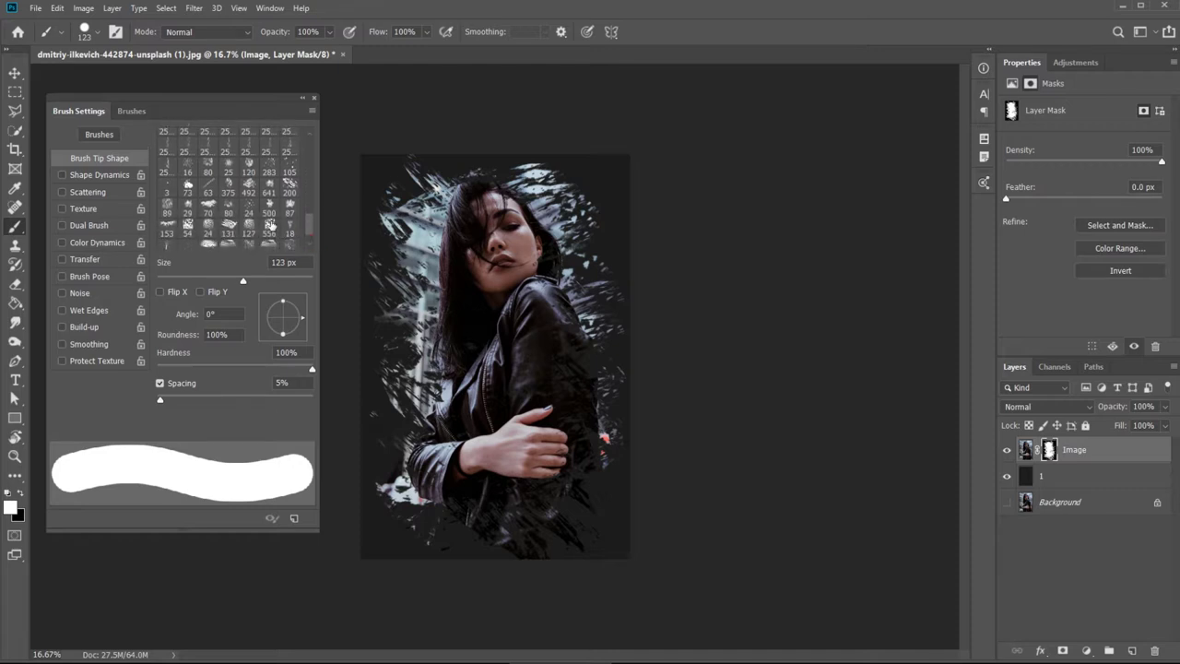
pyautogui.click(258, 214)
pyautogui.click(268, 173)
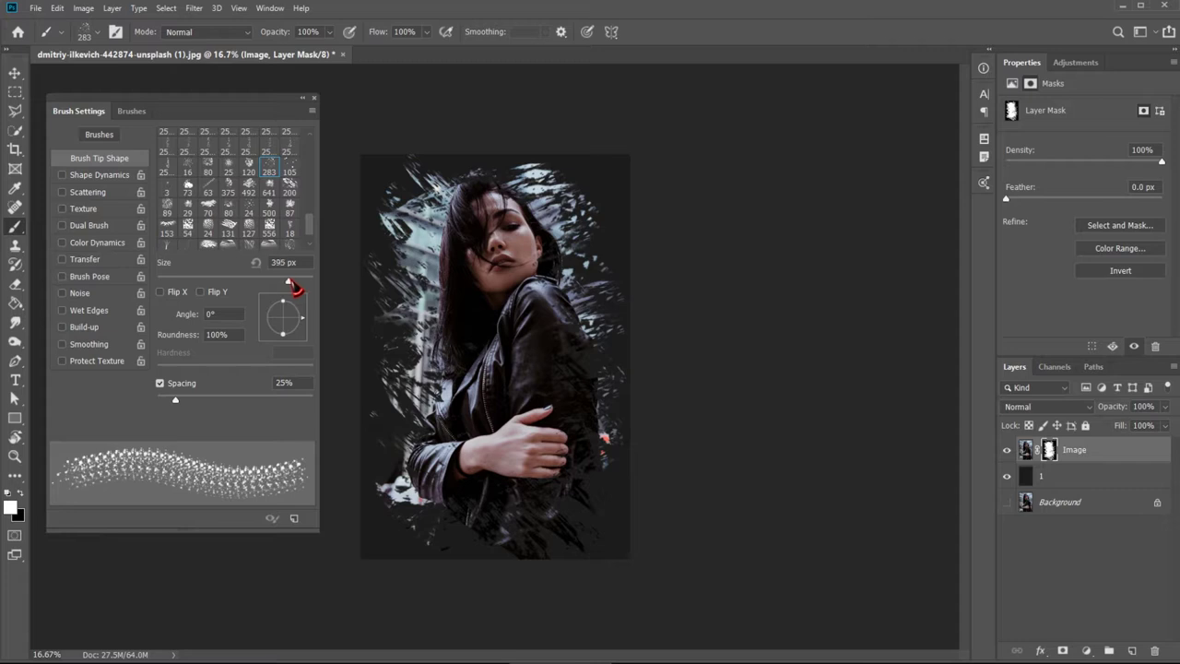
pyautogui.moveTo(300, 288); pyautogui.dragTo(296, 282)
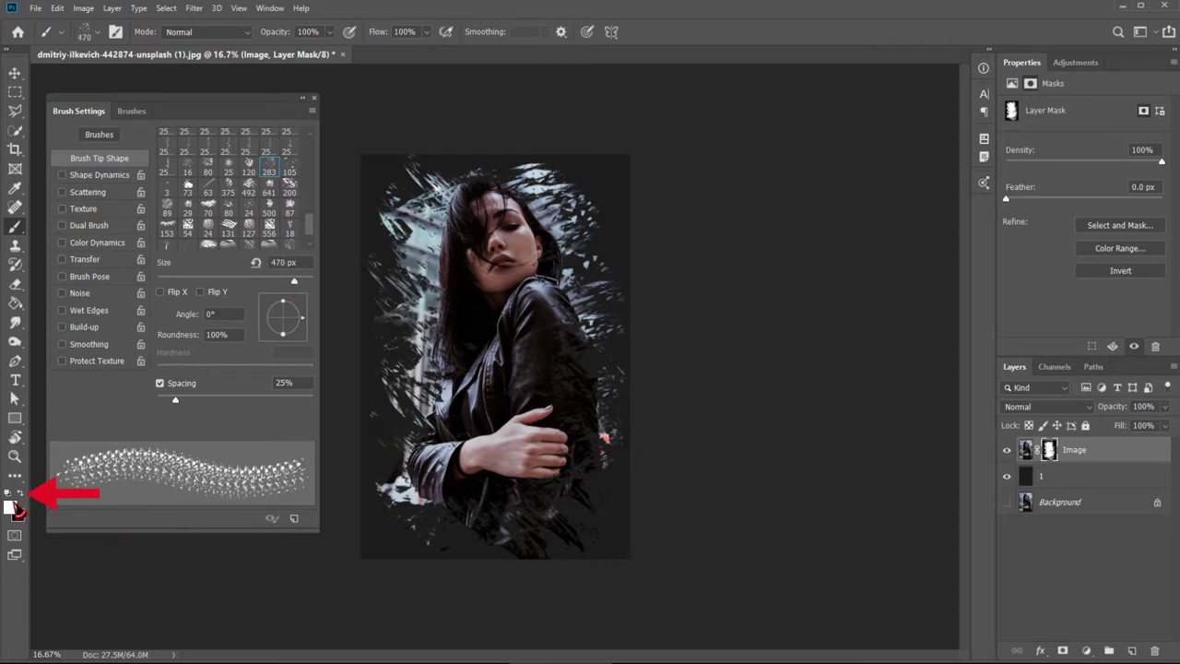
pyautogui.click(21, 493)
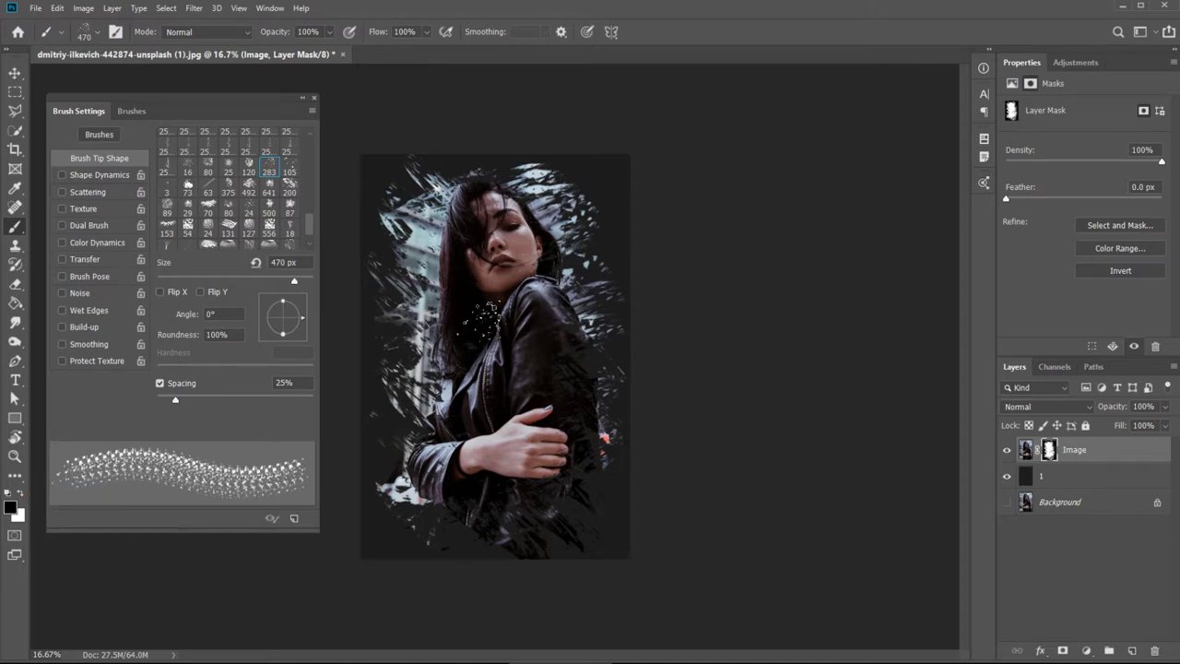
# - Try scattered mask dabs over the face, then undo them to keep it visible
pyautogui.click(516, 235)
pyautogui.moveTo(507, 276)
pyautogui.mouseDown()
pyautogui.moveTo(525, 175)
pyautogui.moveTo(539, 180)
pyautogui.mouseUp()
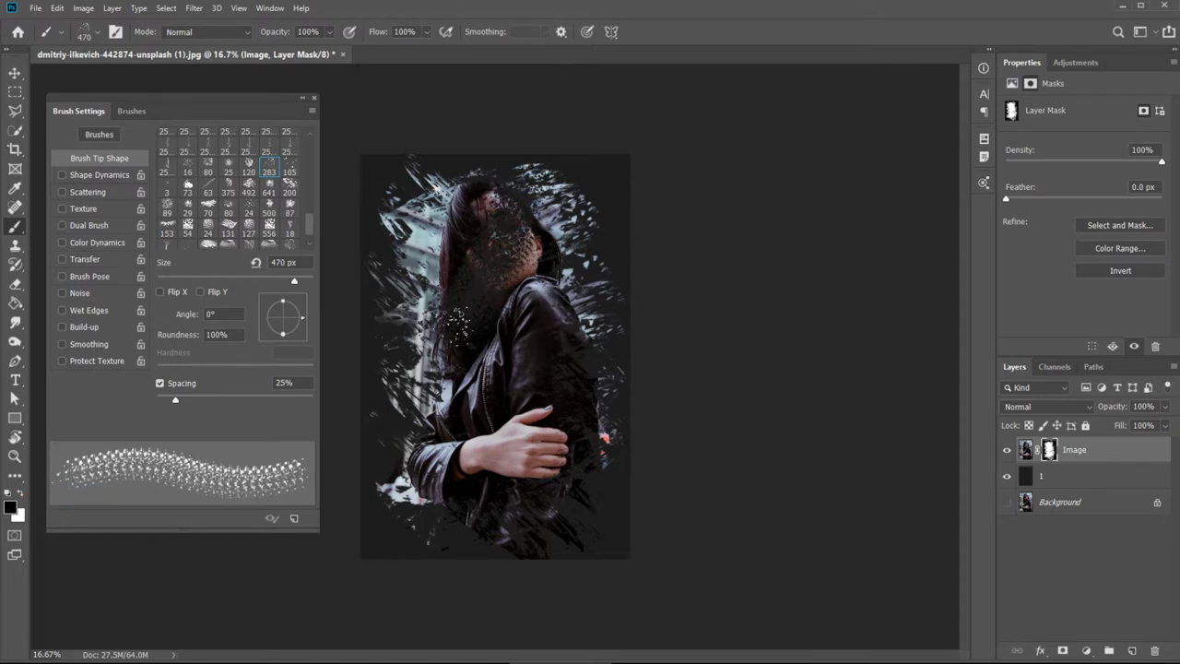
pyautogui.moveTo(511, 231); pyautogui.dragTo(525, 244)
pyautogui.hotkey('ctrl', 'z')
pyautogui.moveTo(516, 319)
pyautogui.mouseDown()
pyautogui.moveTo(516, 212)
pyautogui.moveTo(498, 295)
pyautogui.moveTo(516, 194)
pyautogui.moveTo(518, 287)
pyautogui.mouseUp()
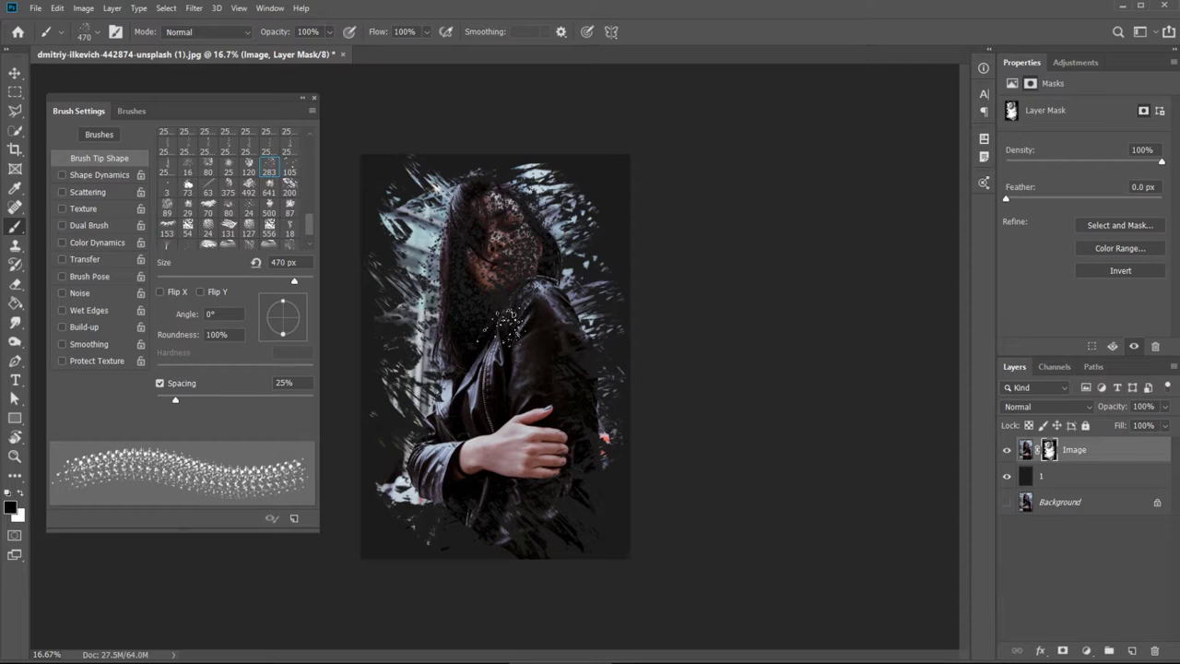
pyautogui.hotkey('ctrl', 'z')
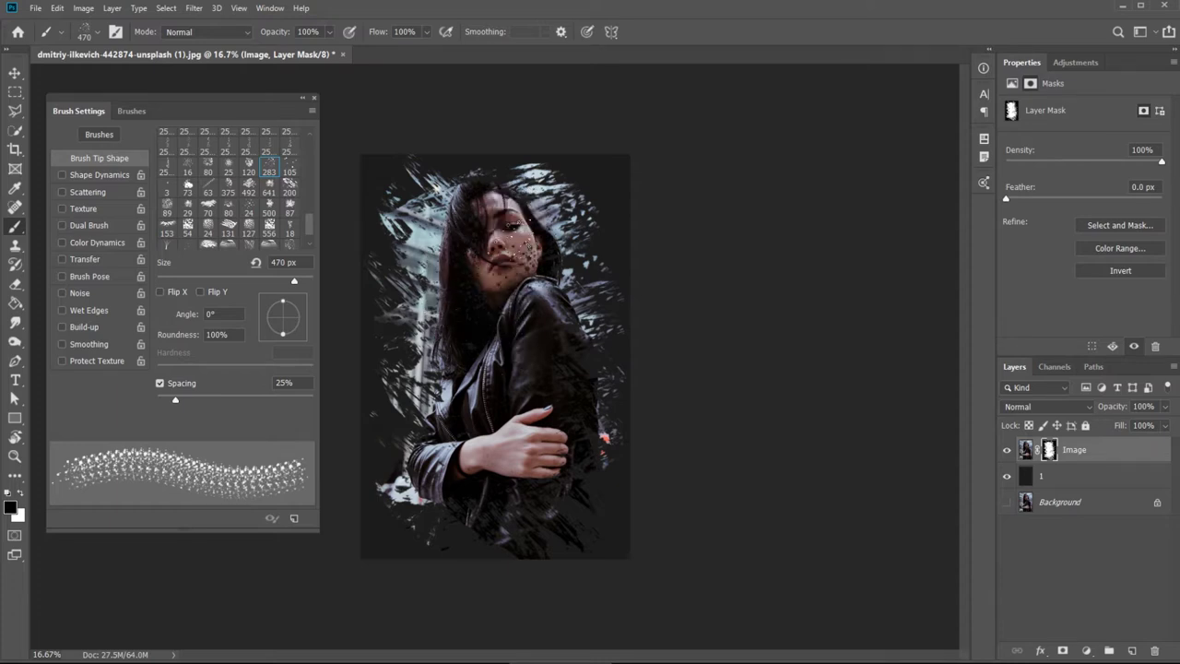
pyautogui.hotkey('ctrl', 'z')
# - Enlarge the brush and speckle away the left edge, hand and lower jacket
pyautogui.moveTo(295, 280)
pyautogui.mouseDown()
pyautogui.moveTo(317, 330)
pyautogui.moveTo(273, 304)
pyautogui.mouseUp()
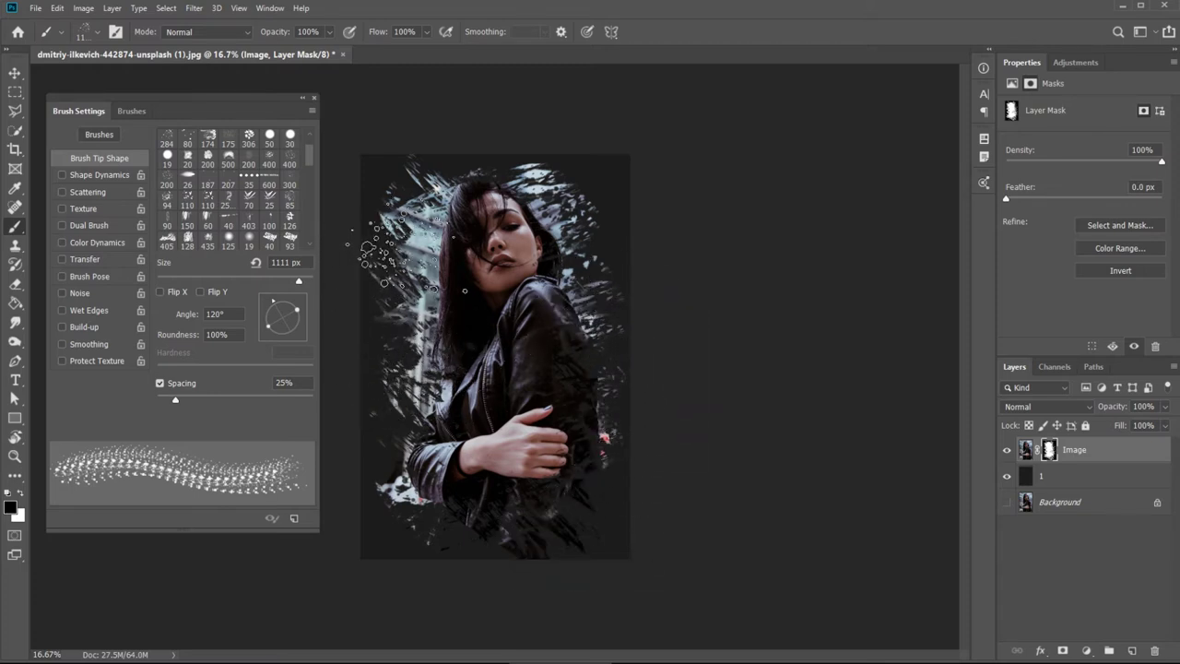
pyautogui.moveTo(364, 230); pyautogui.dragTo(424, 361)
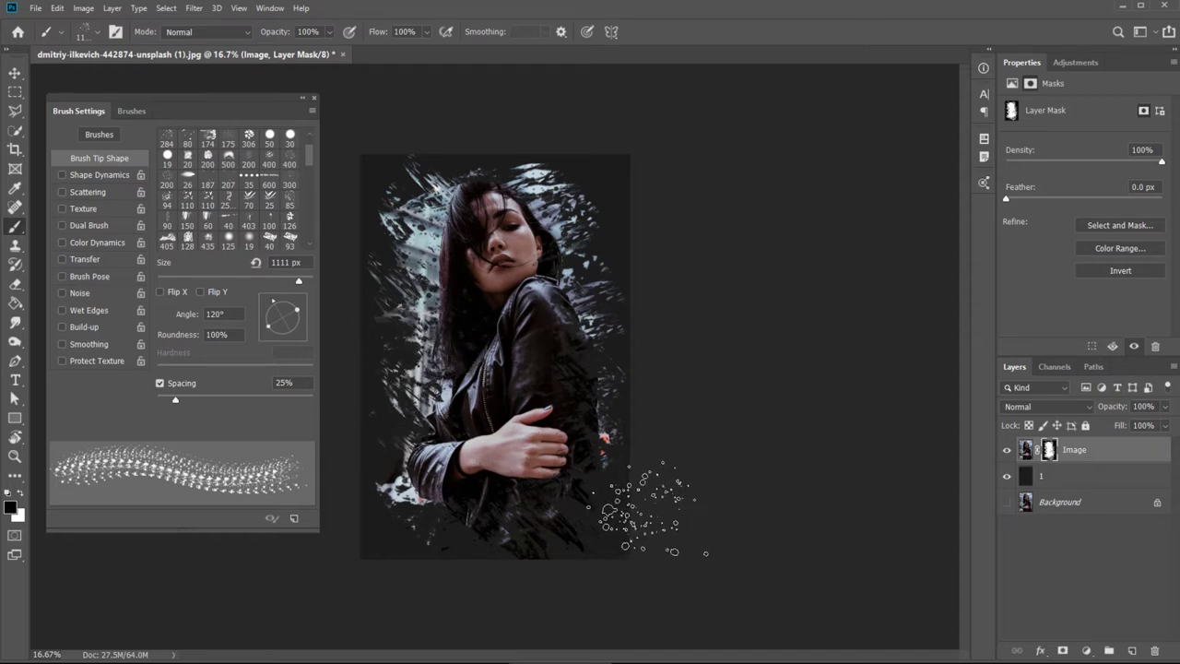
pyautogui.moveTo(590, 457); pyautogui.dragTo(585, 507)
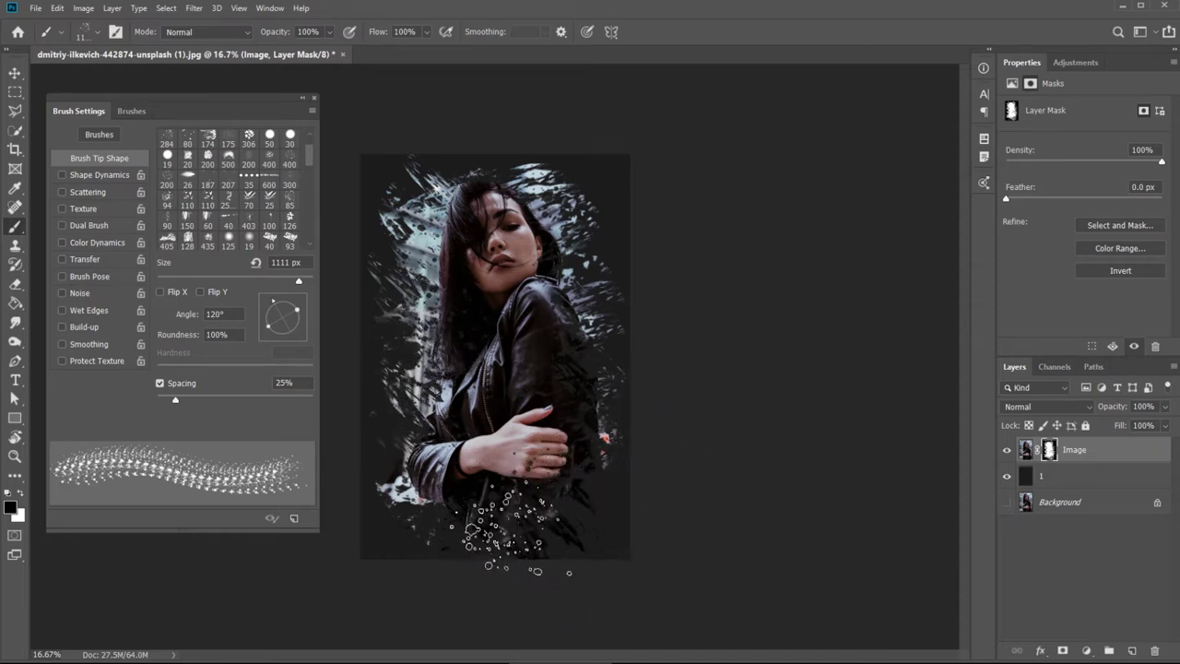
pyautogui.moveTo(581, 507); pyautogui.dragTo(461, 525)
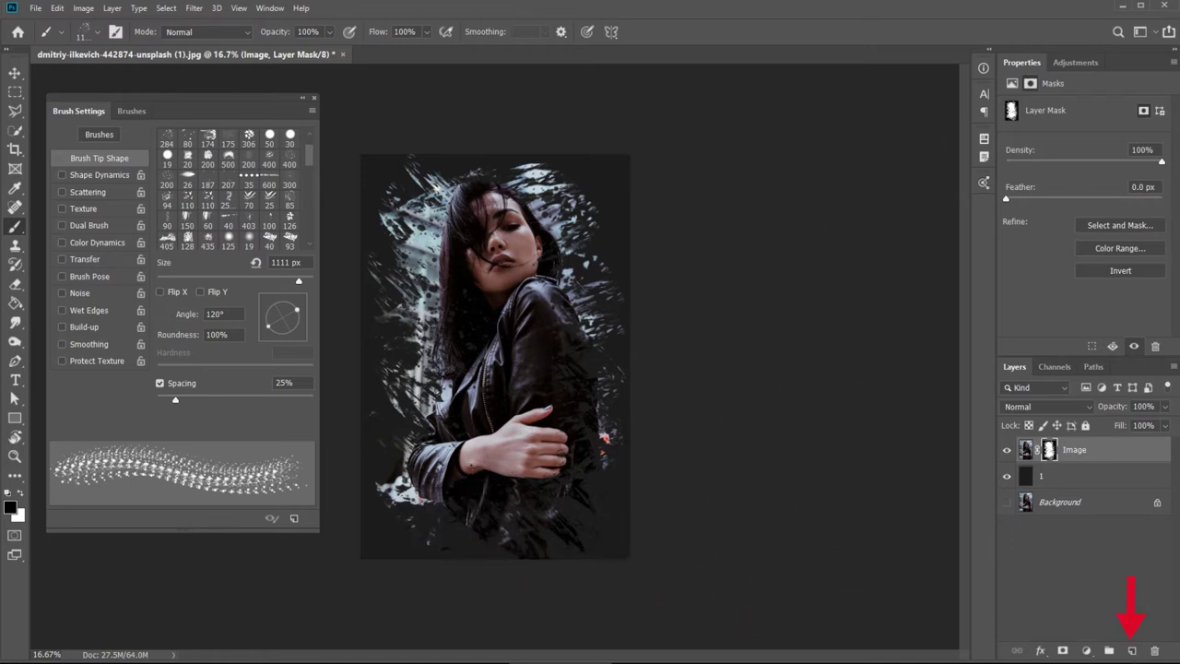
# - Add a new empty layer named '2' above Image
pyautogui.click(1133, 652)
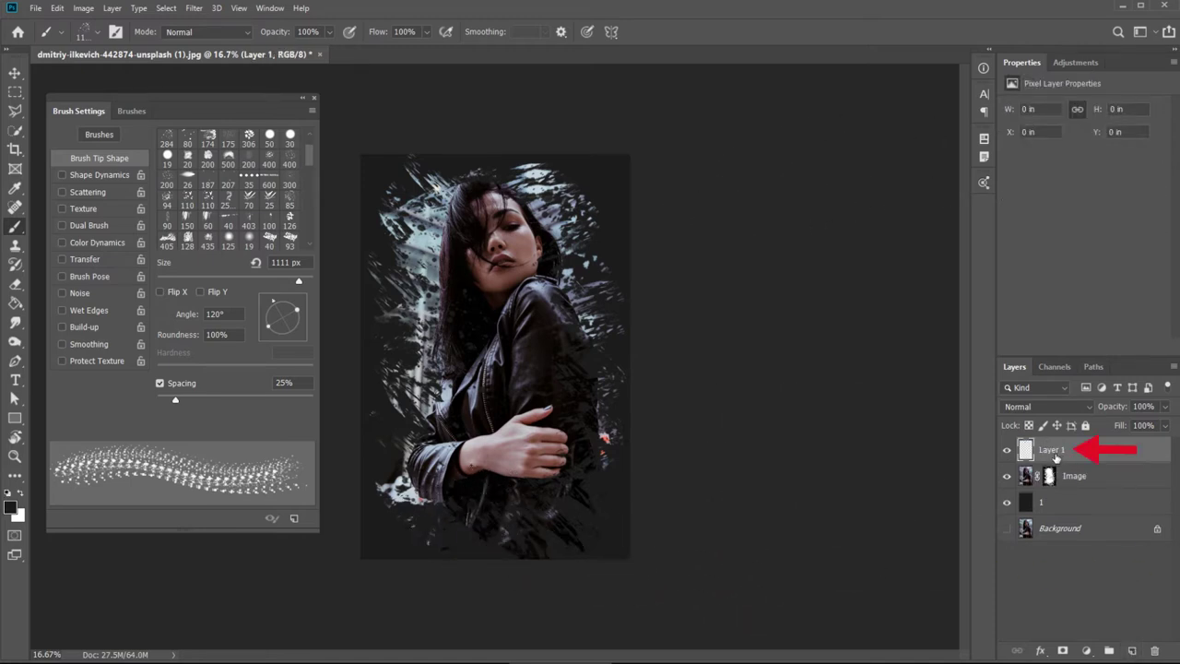
pyautogui.doubleClick(1053, 450)
pyautogui.write('2')
pyautogui.press('Return')
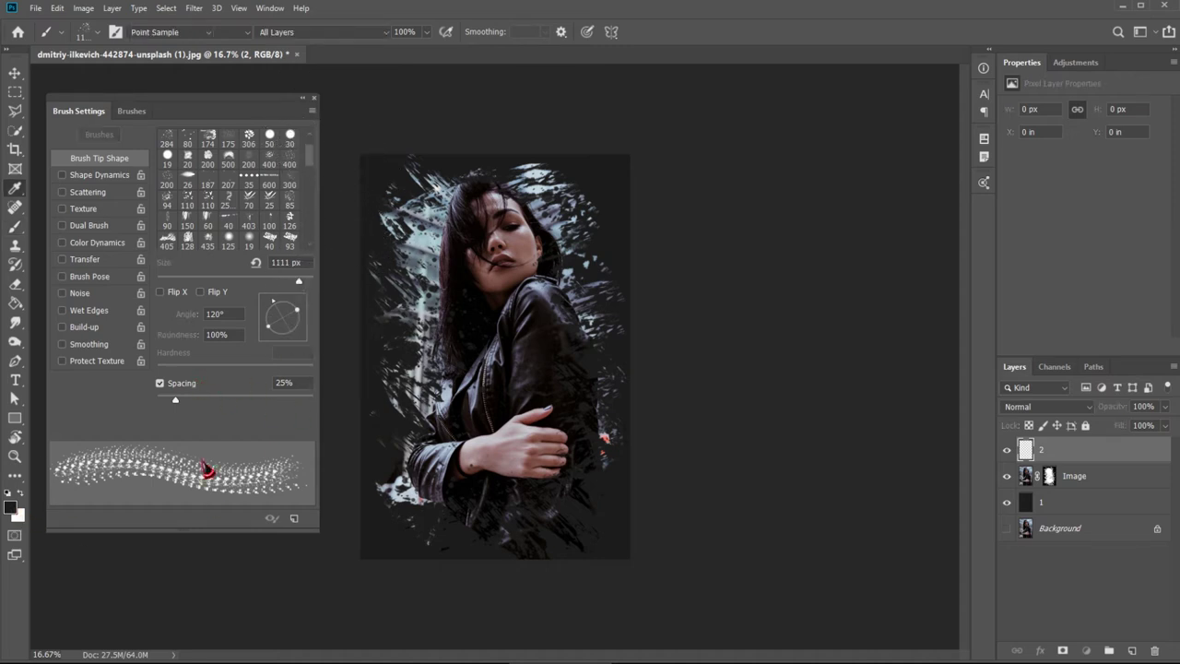
# - Set the foreground colour to pure red ff0000
pyautogui.click(10, 506)
pyautogui.write('962424')
pyautogui.write('ff0000')
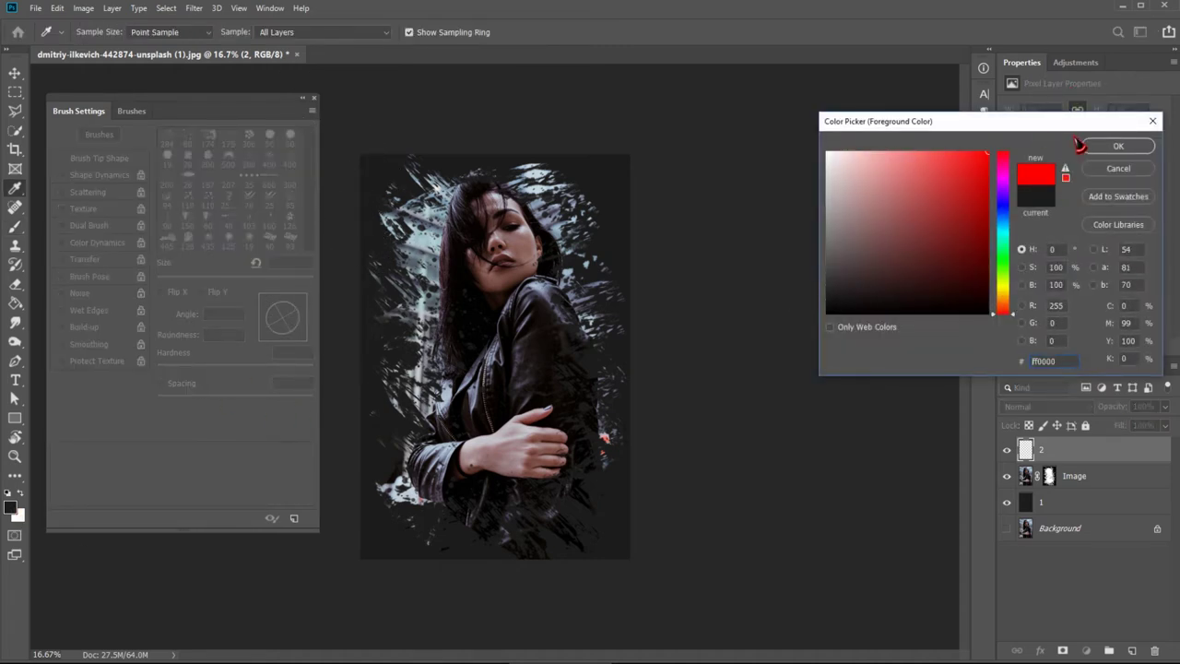
pyautogui.click(1118, 147)
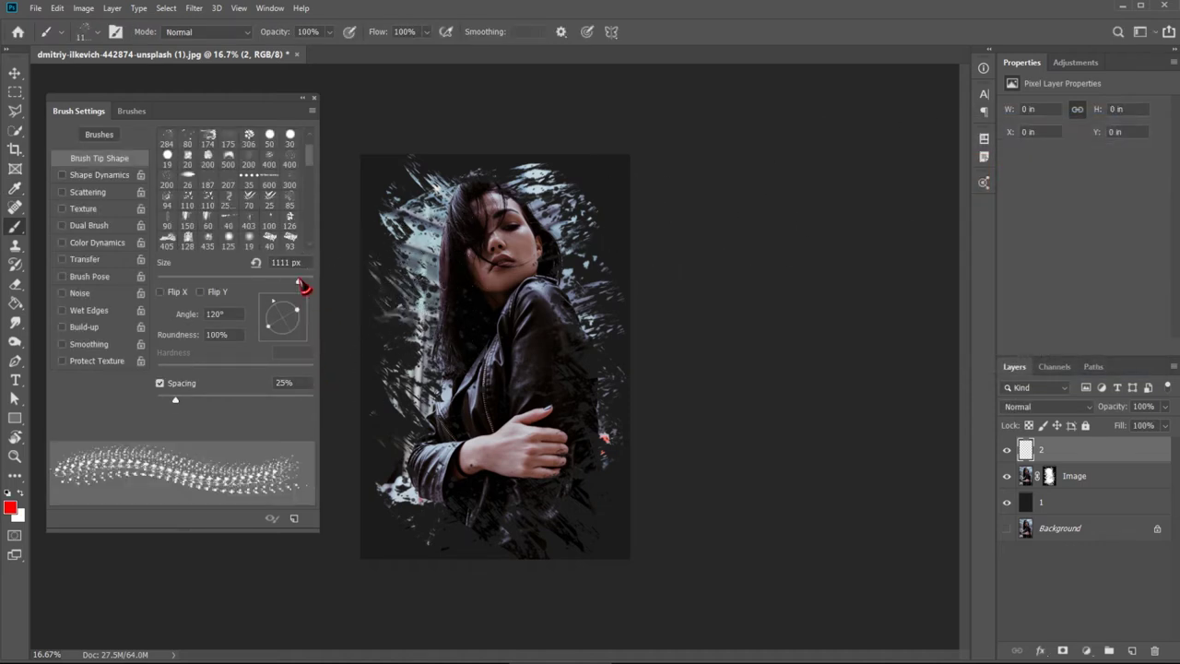
# - Enlarge and reangle the splatter brush, then stamp red dabs up the photo's right edge
pyautogui.moveTo(297, 279); pyautogui.dragTo(300, 280)
pyautogui.moveTo(287, 325); pyautogui.dragTo(287, 302)
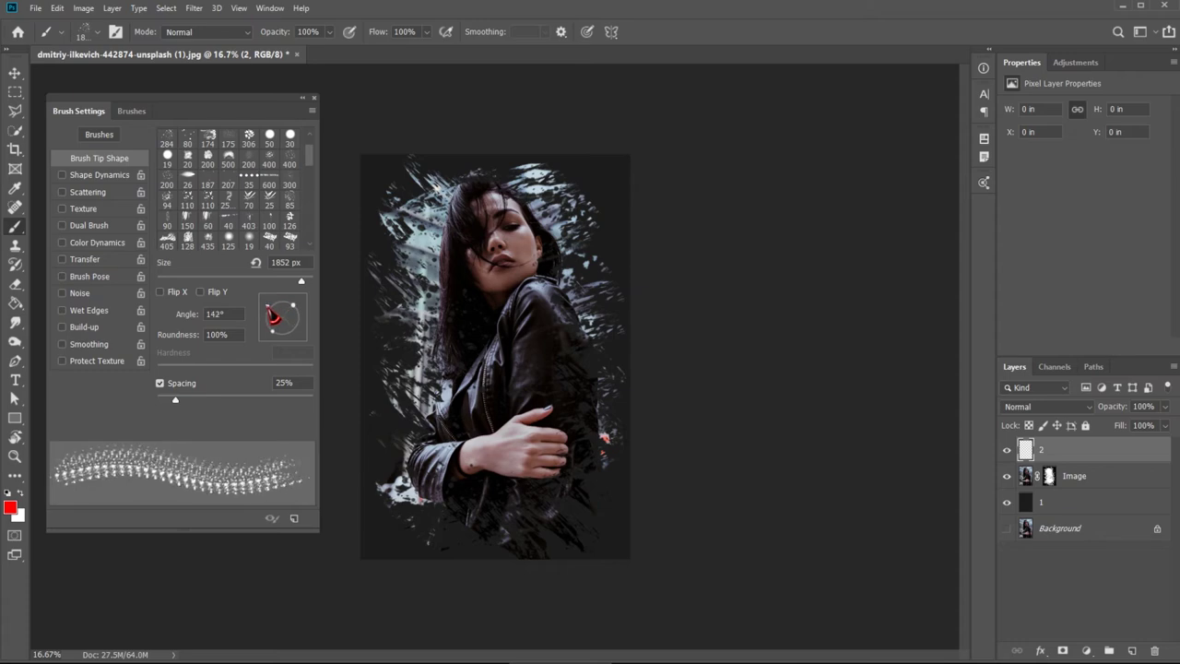
pyautogui.click(599, 507)
pyautogui.moveTo(696, 489); pyautogui.dragTo(664, 189)
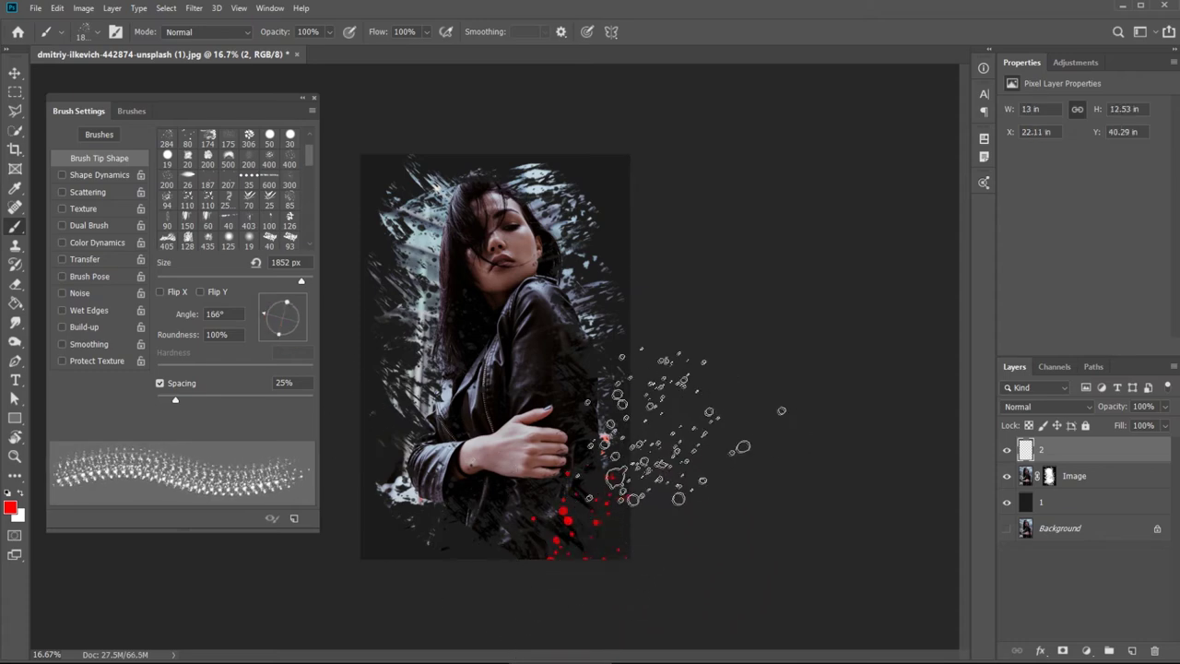
pyautogui.click(664, 189)
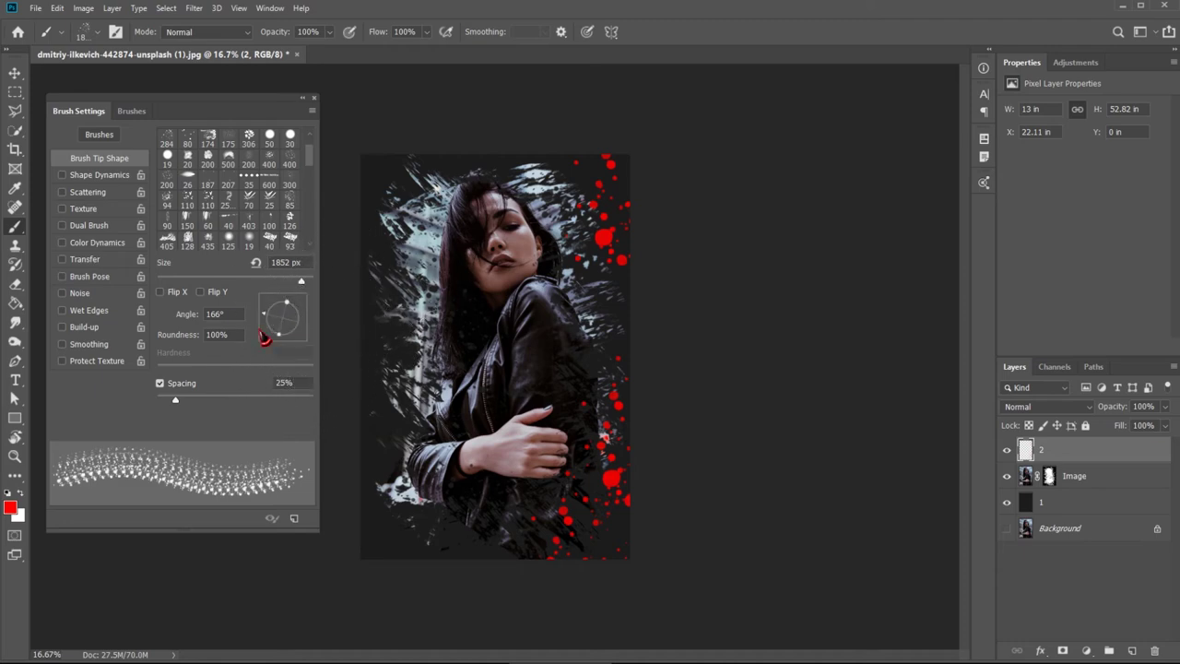
# - Vary the tip angle and stamp more red splatter at upper right and along the bottom
pyautogui.moveTo(269, 320); pyautogui.dragTo(275, 336)
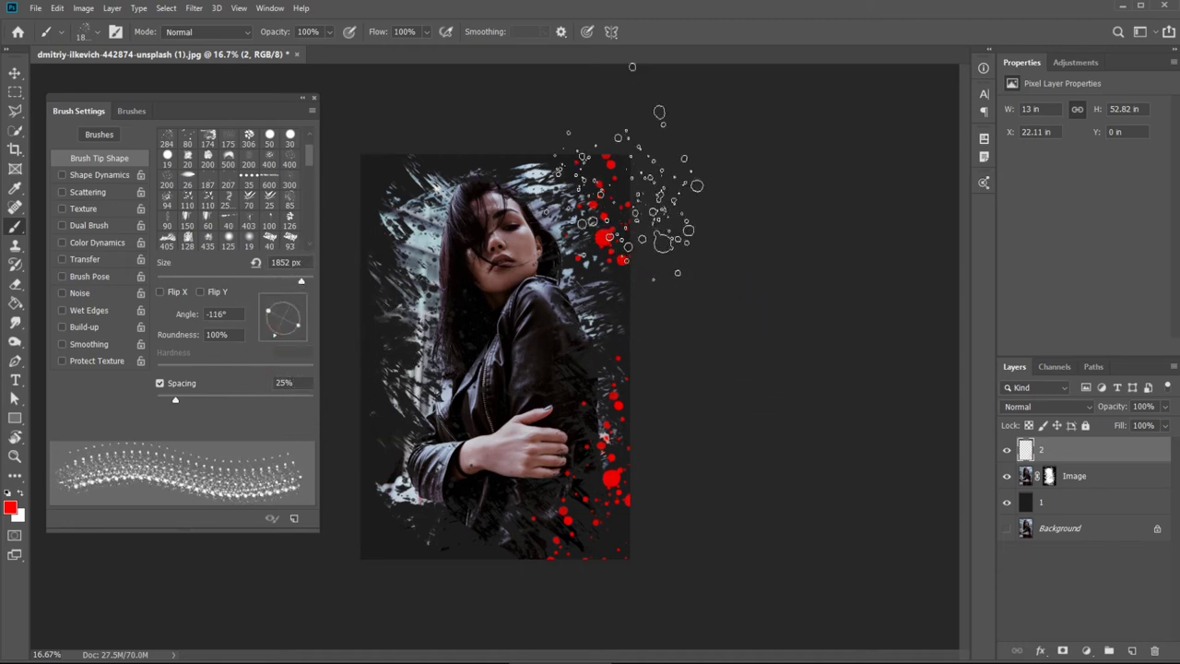
pyautogui.click(603, 171)
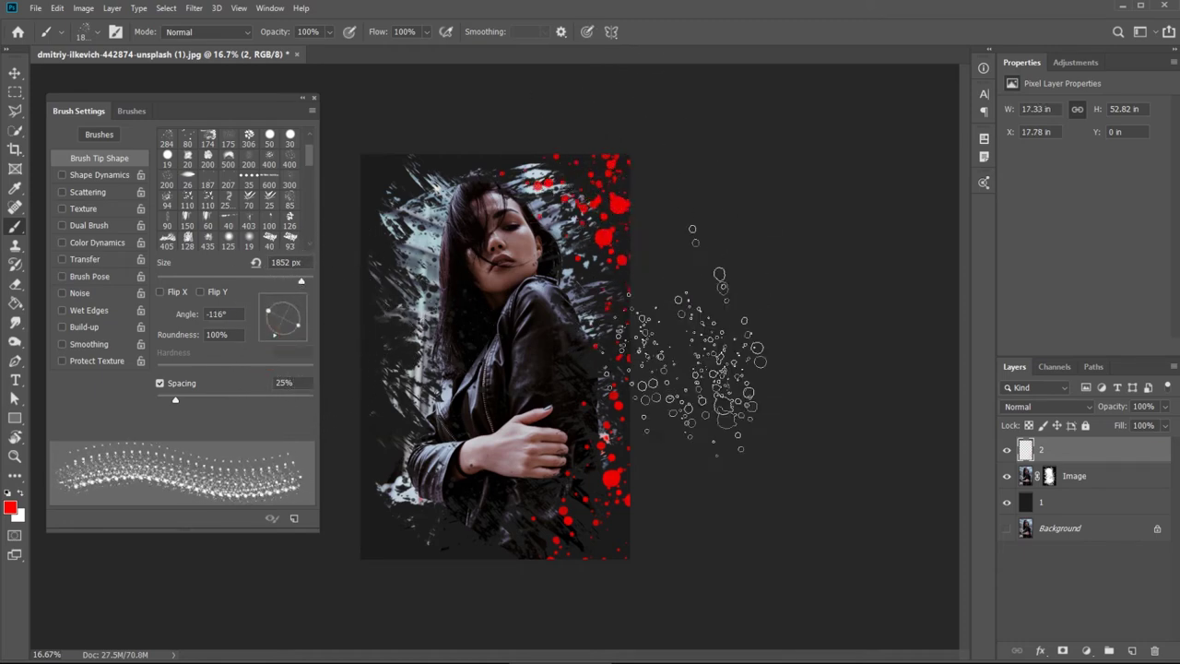
pyautogui.click(492, 582)
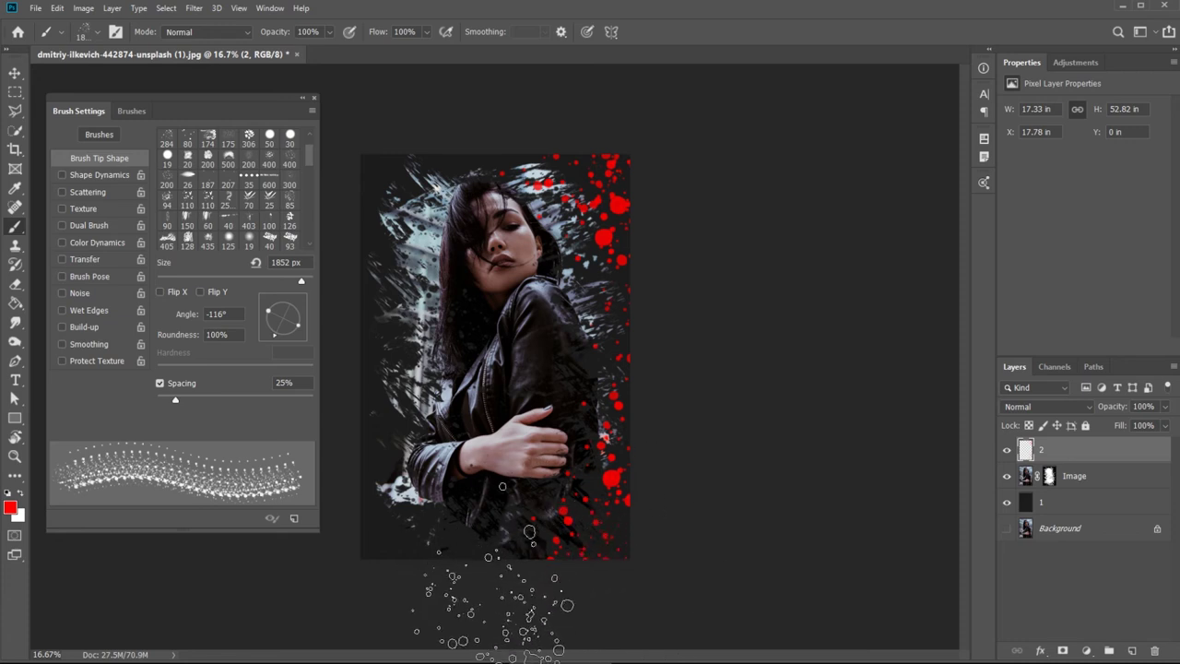
pyautogui.click(450, 545)
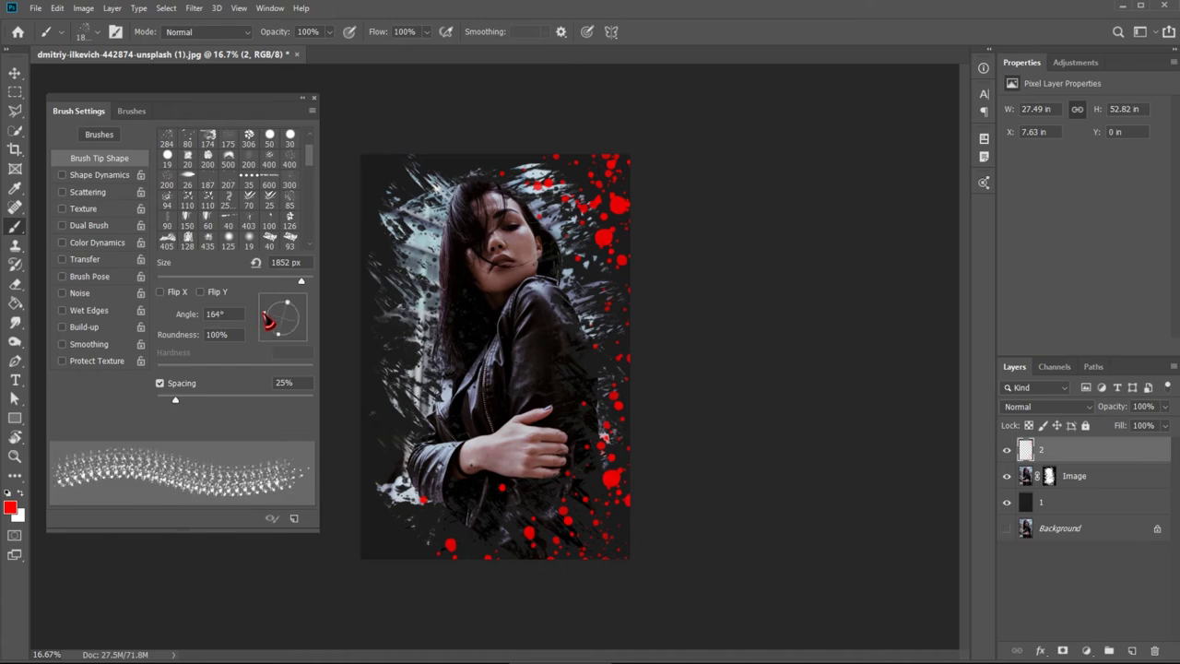
pyautogui.moveTo(279, 341); pyautogui.dragTo(273, 306)
pyautogui.click(387, 580)
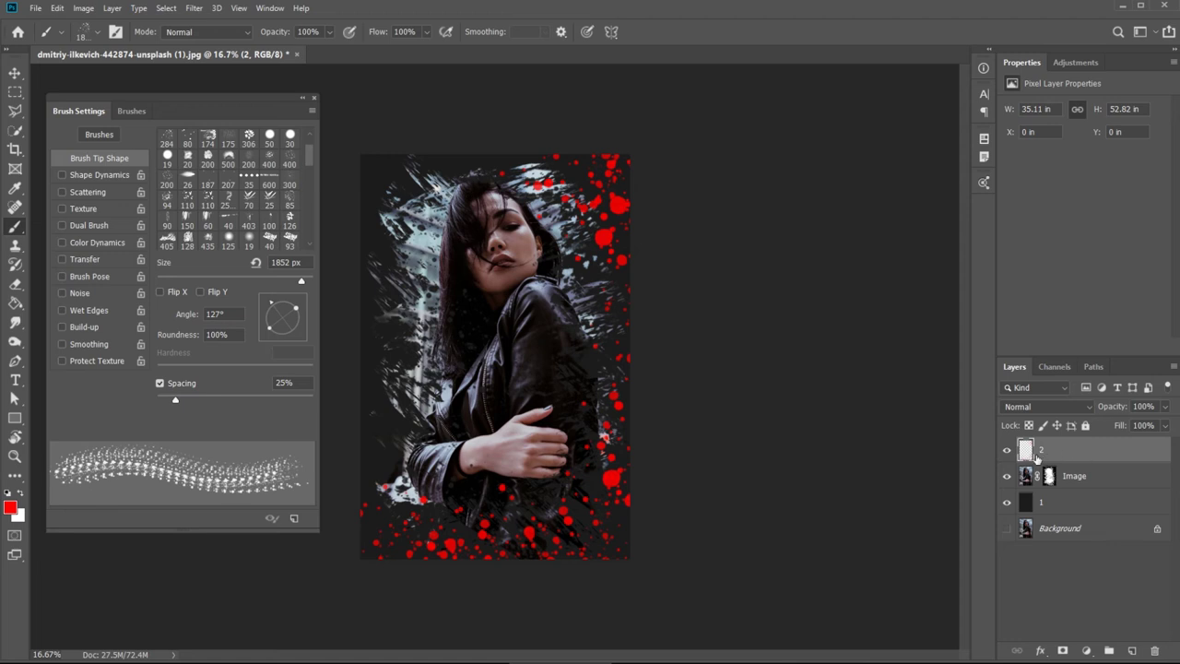
# - Drag layer 2's Opacity slider down to 50%
pyautogui.click(1165, 407)
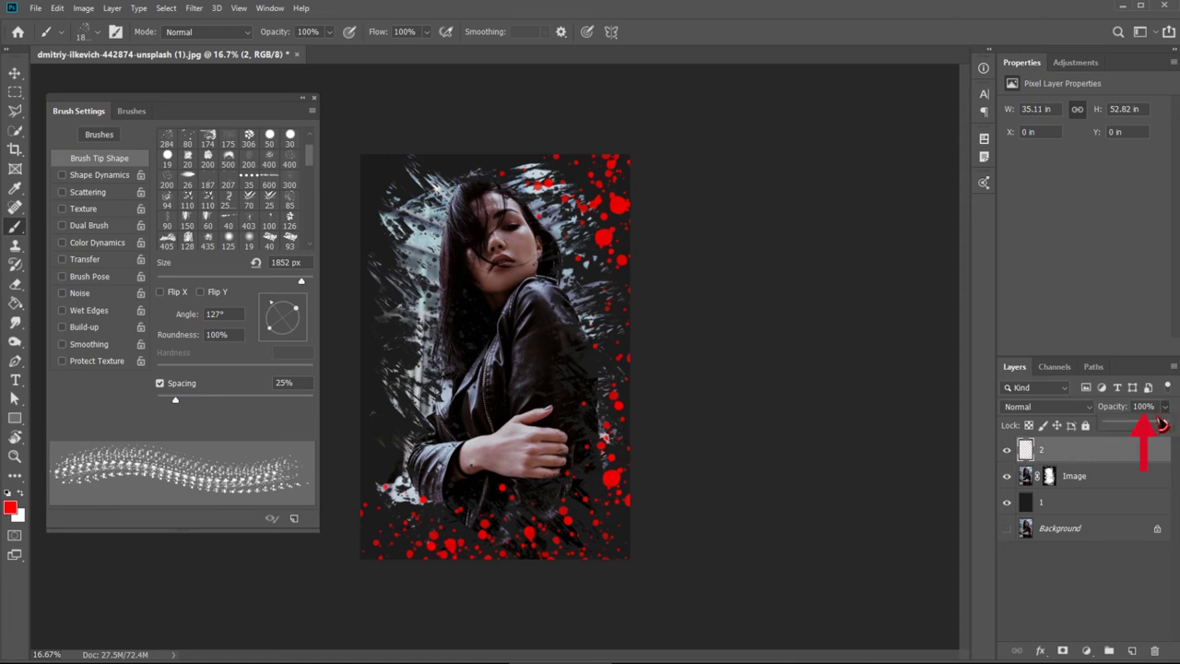
pyautogui.moveTo(1152, 431); pyautogui.dragTo(1141, 422)
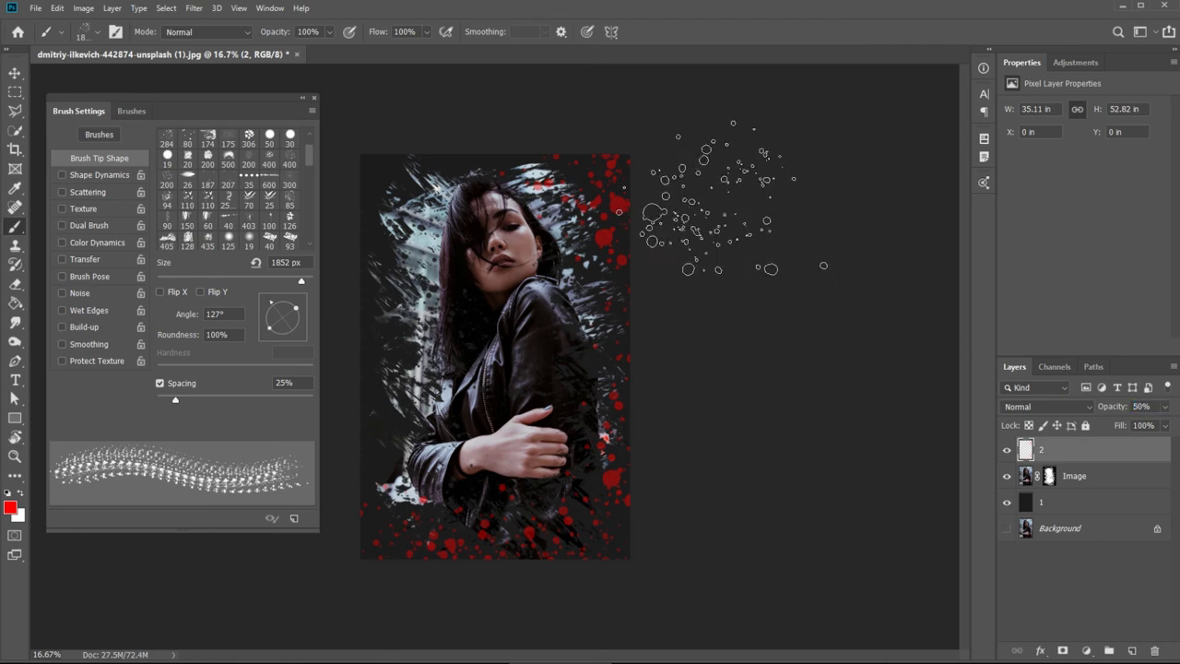